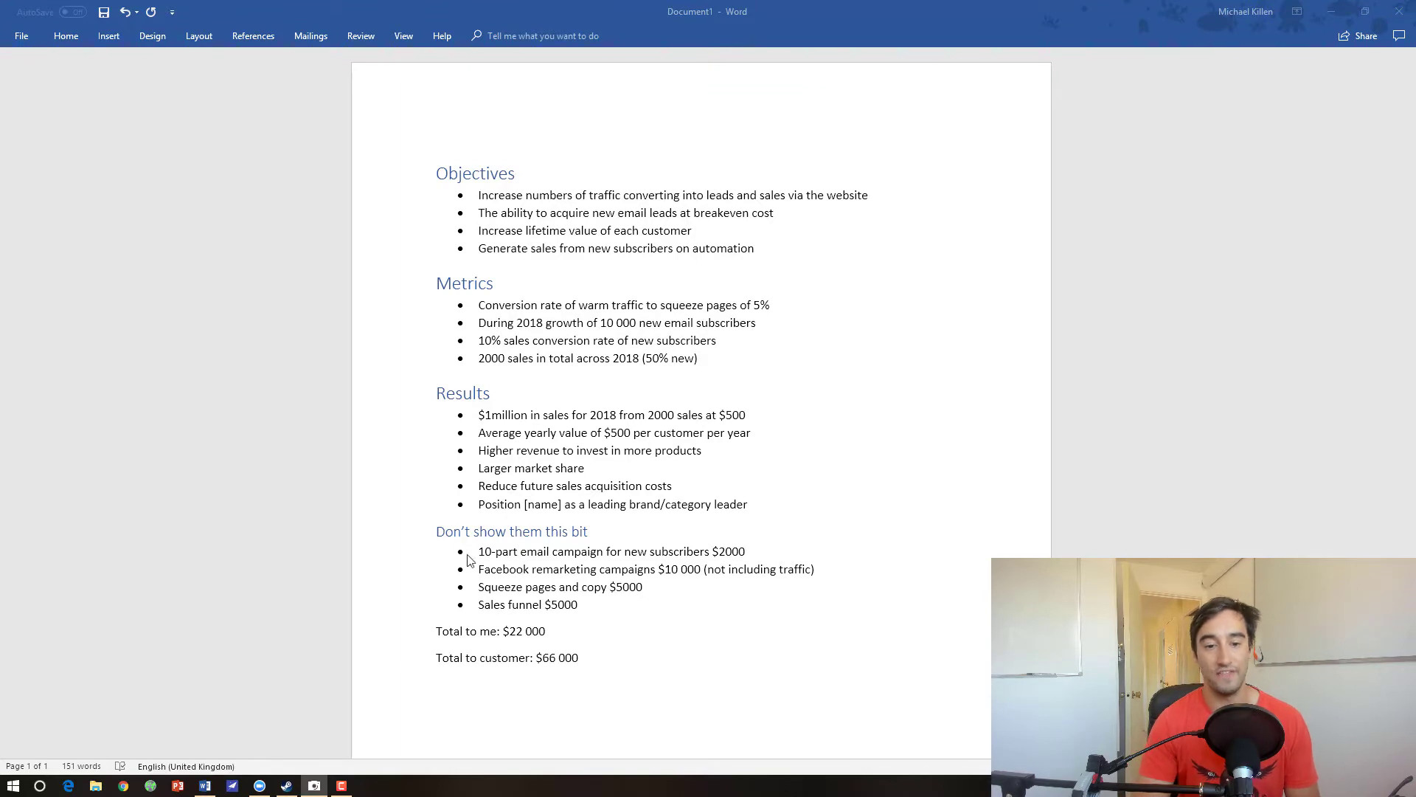
Add ' The future' after the Objectives heading text, making it 'Objectives The future'
left_click_drag(591, 642, 432, 531)
left_click(710, 660)
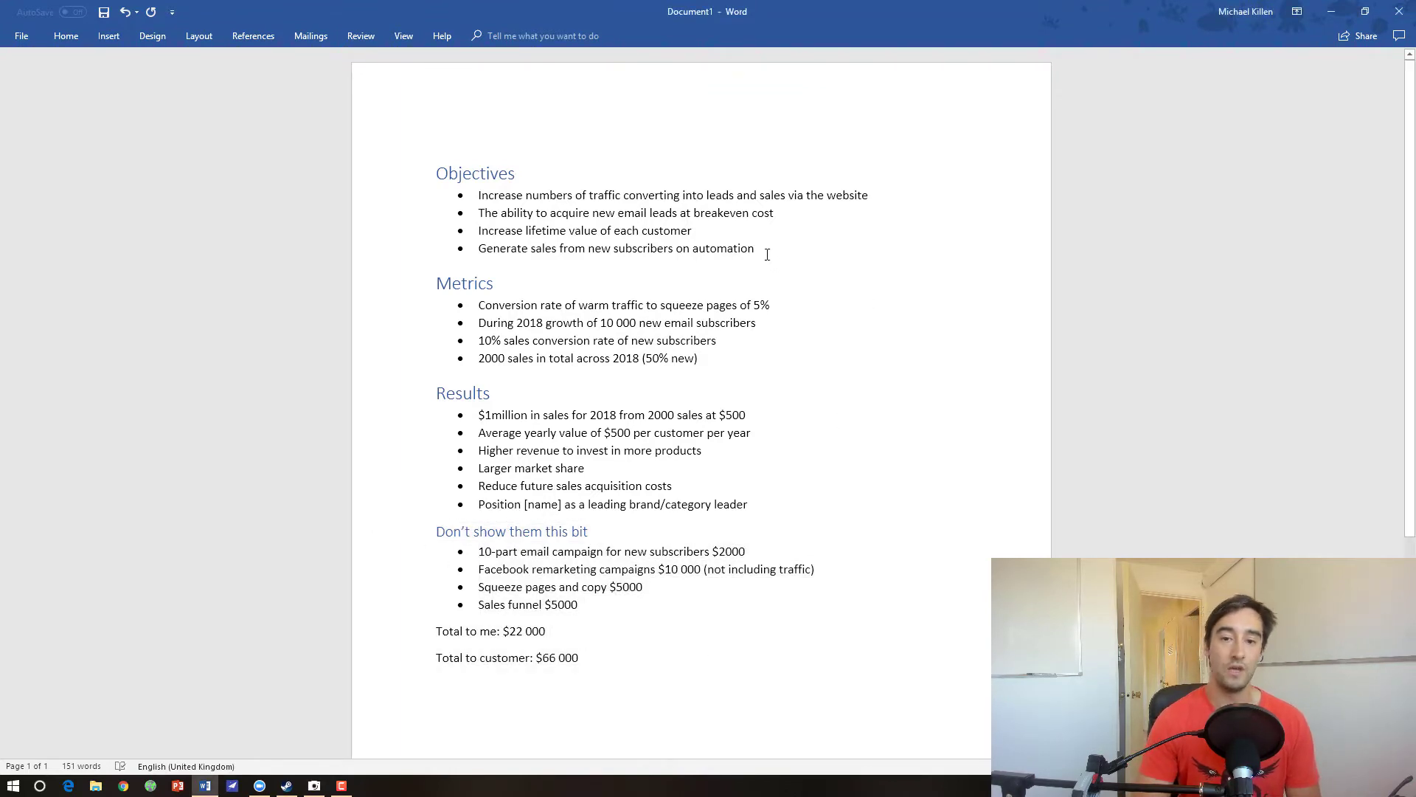
left_click_drag(767, 251, 432, 168)
left_click(801, 261)
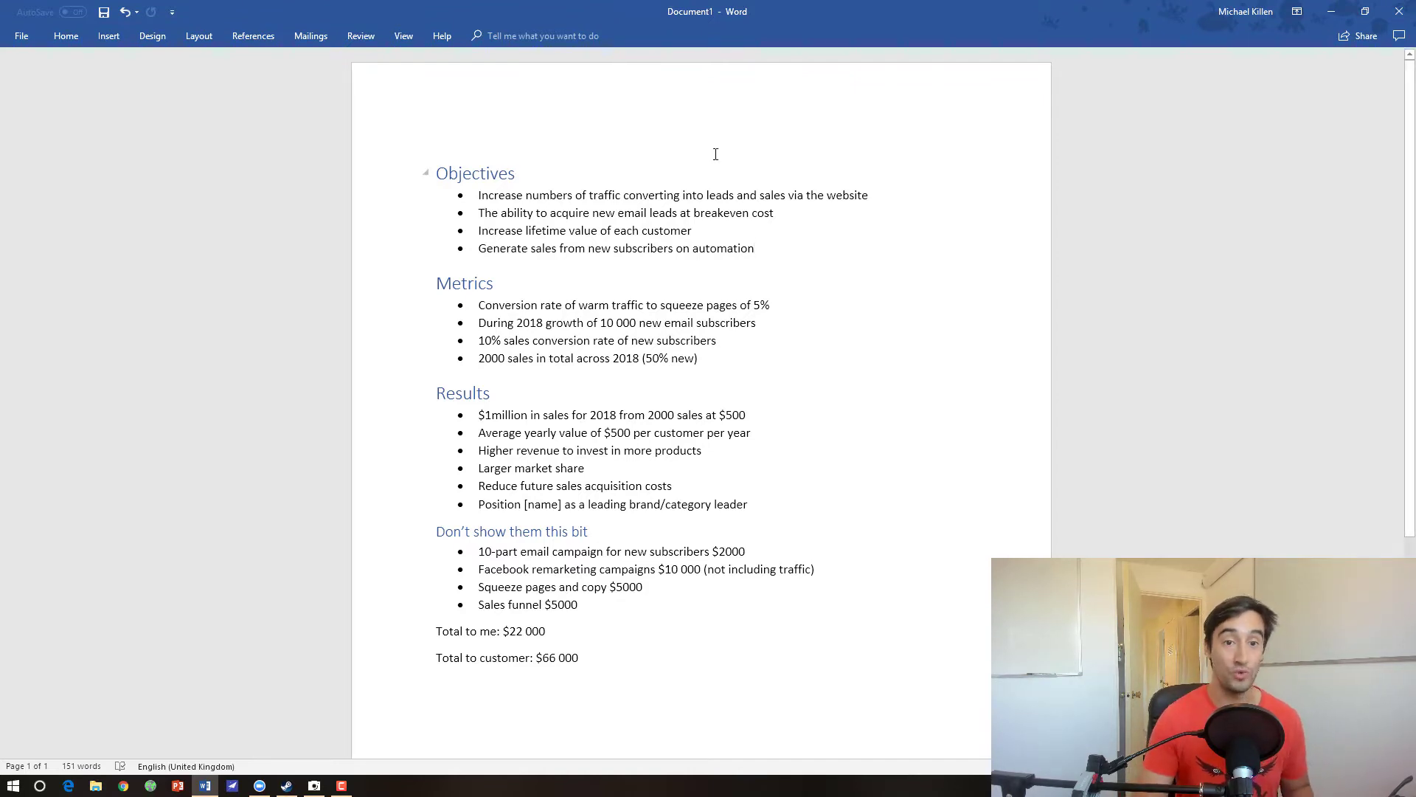
left_click(614, 164)
type("The future")
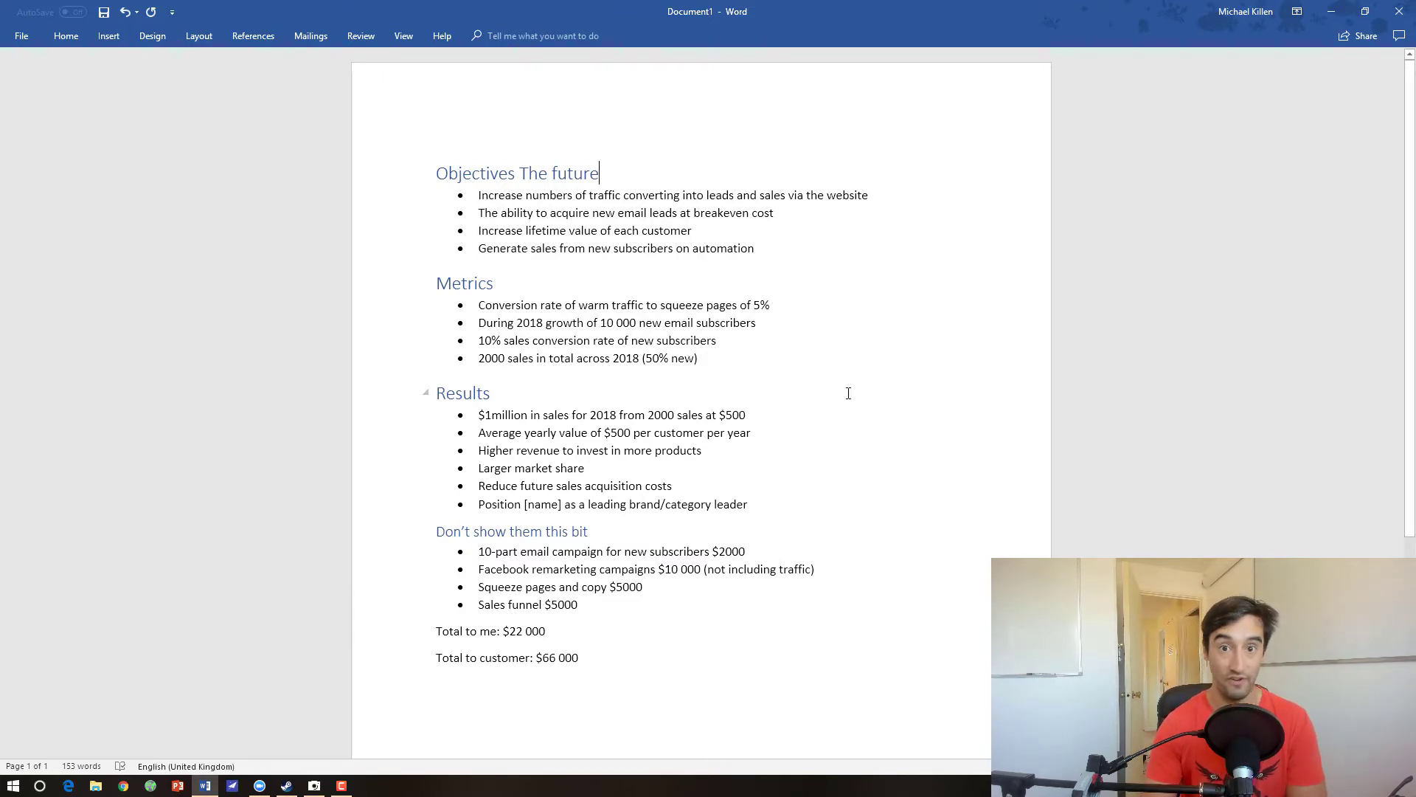
left_click_drag(618, 604, 631, 535)
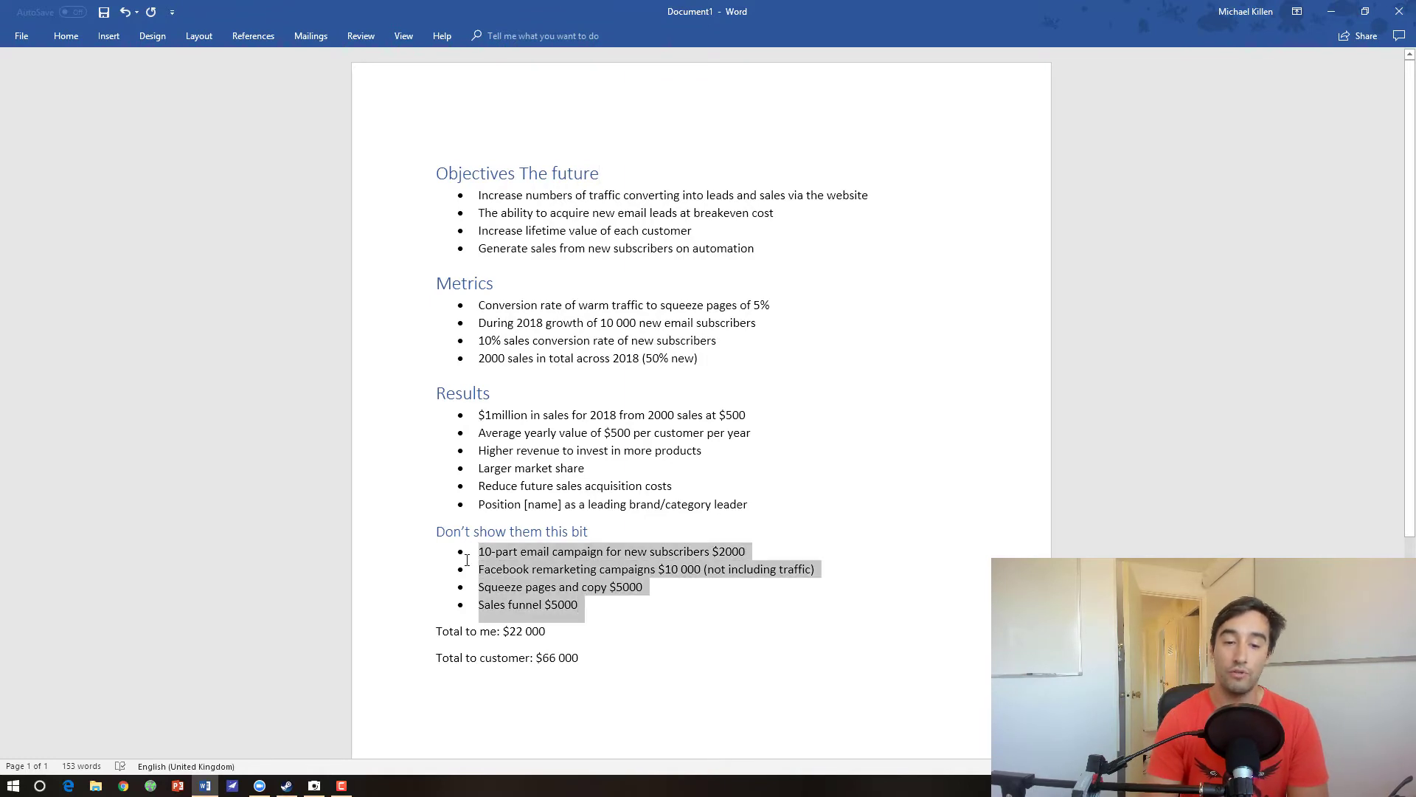
left_click(623, 610)
left_click_drag(623, 613, 627, 546)
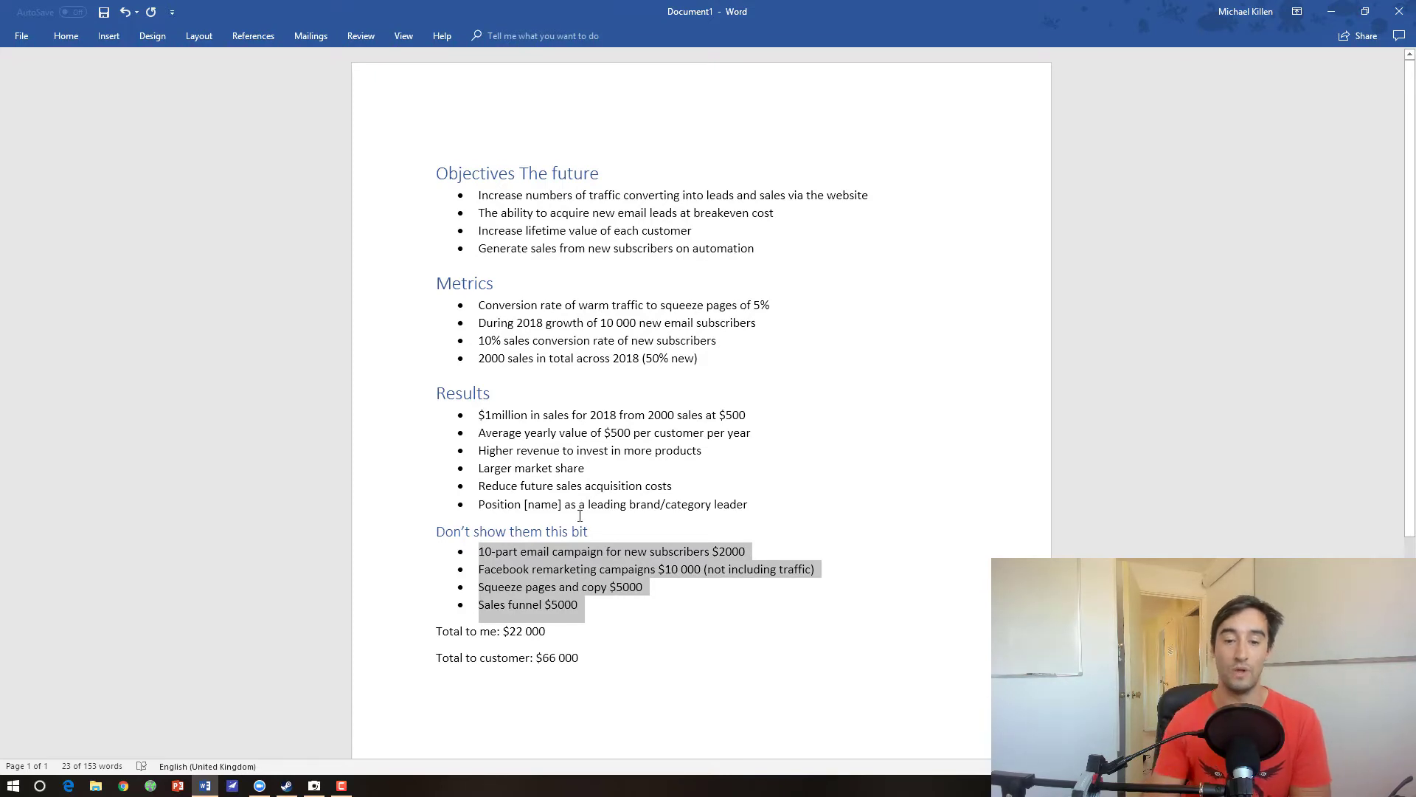
left_click(649, 608)
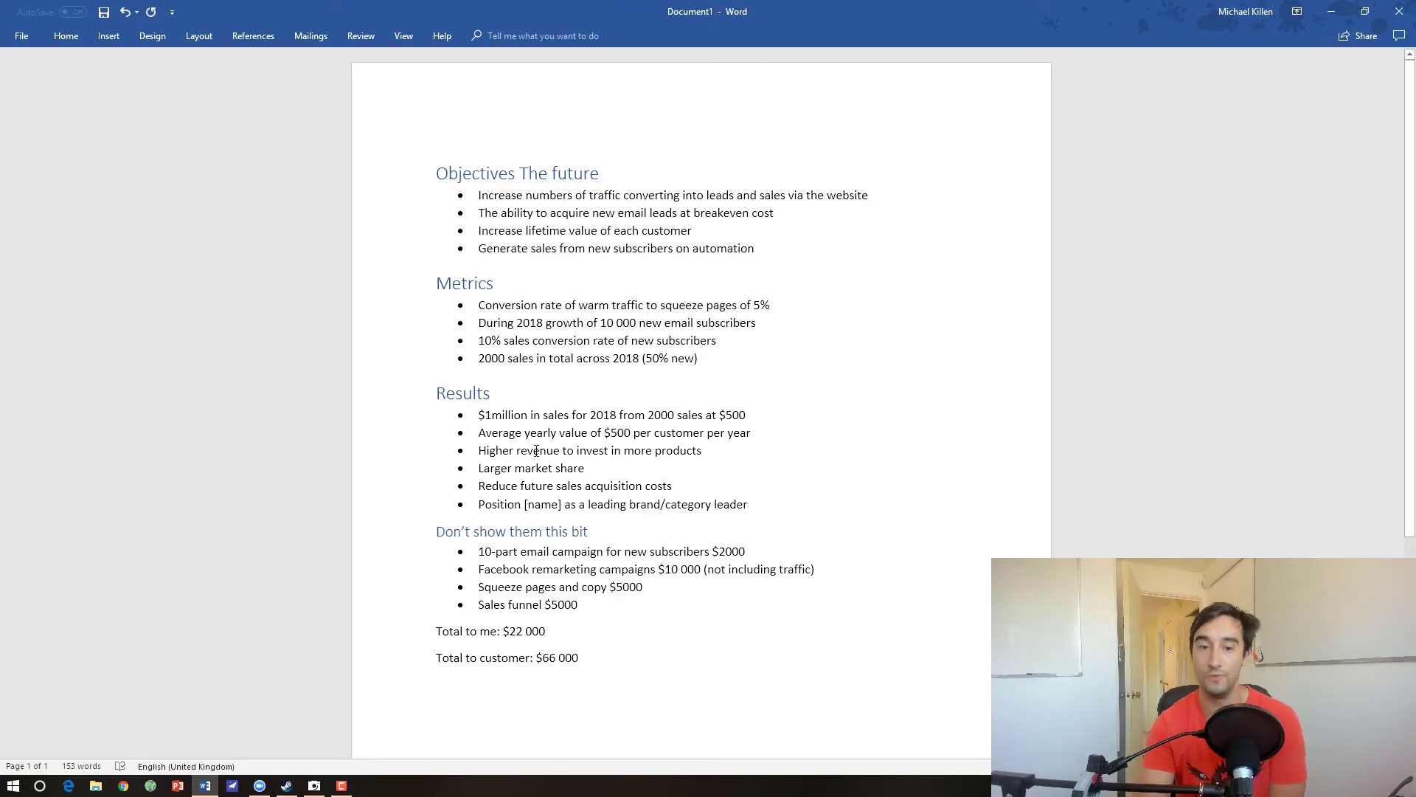
Backspace ' The future' off the Objectives heading, then zoom in on the page
left_click_drag(752, 236, 434, 173)
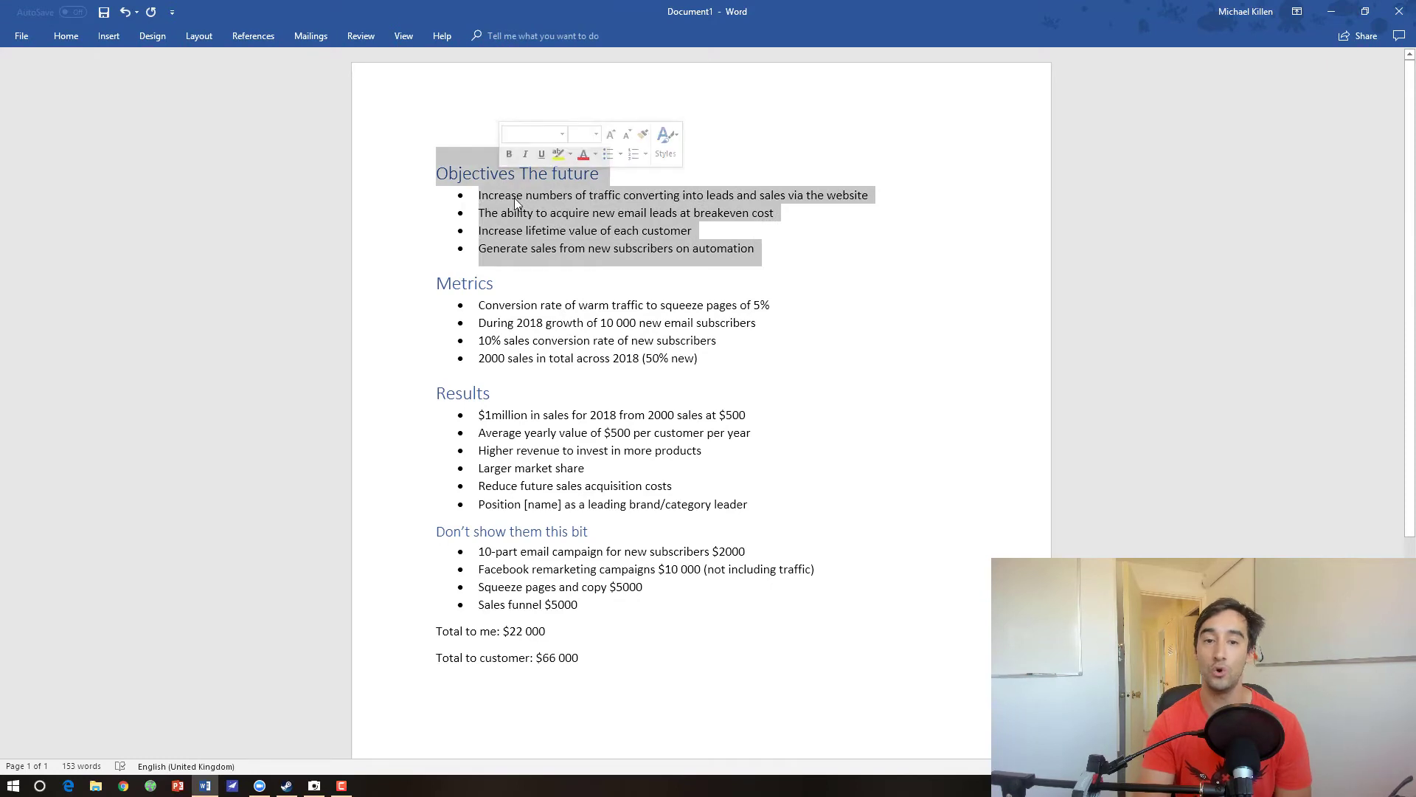
left_click_drag(515, 197, 794, 240)
left_click(635, 174)
key("BackSpace")
key("BackSpace")
key("BackSpace")
key("BackSpace")
key("BackSpace")
key("BackSpace")
key("BackSpace")
key("BackSpace")
key("BackSpace")
key("BackSpace")
key("BackSpace")
key("BackSpace")
key("BackSpace")
key("BackSpace")
key("BackSpace")
key("BackSpace")
key("BackSpace")
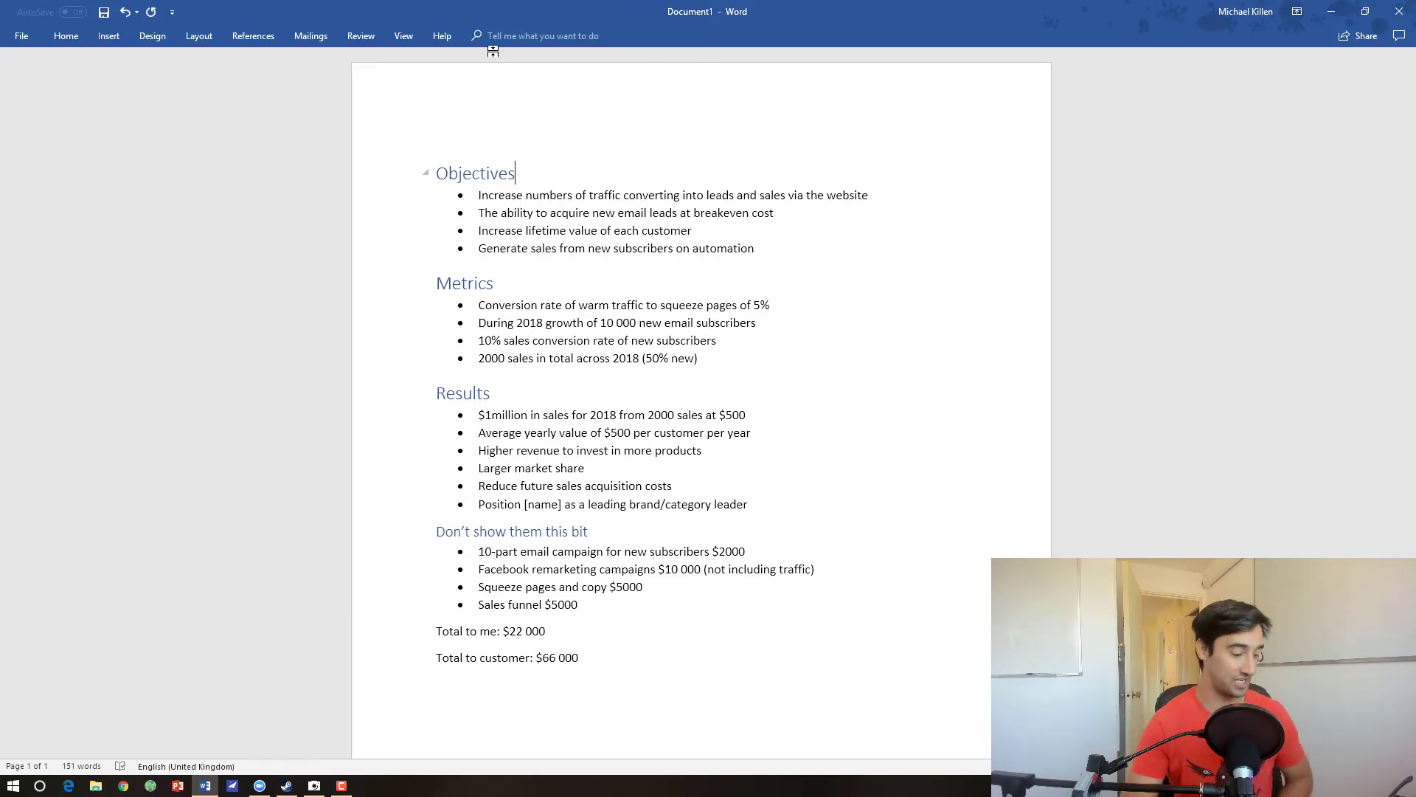
scroll(847, 371, "up", 2, "ctrl")
scroll(848, 371, "up", 1, "ctrl")
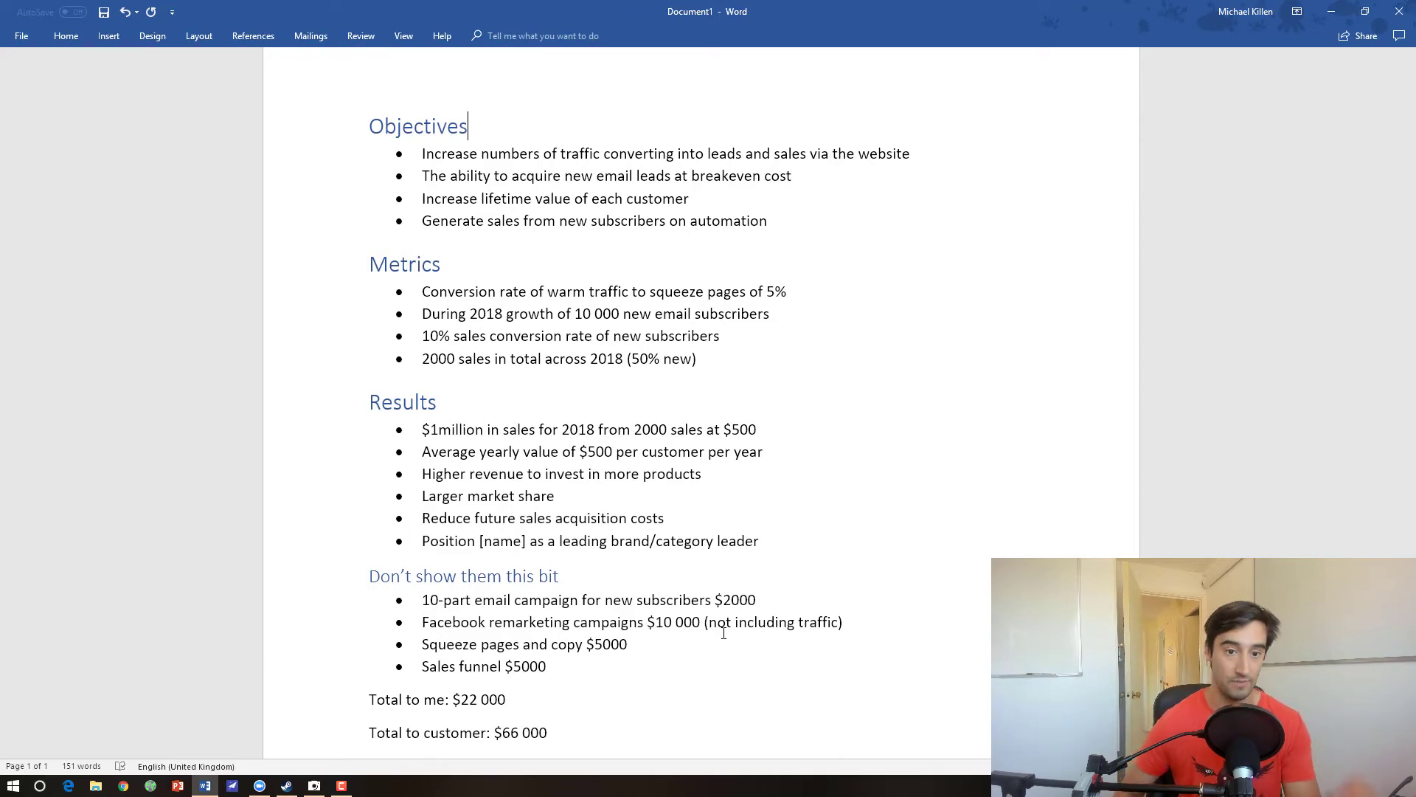
scroll(663, 369, "down", 1)
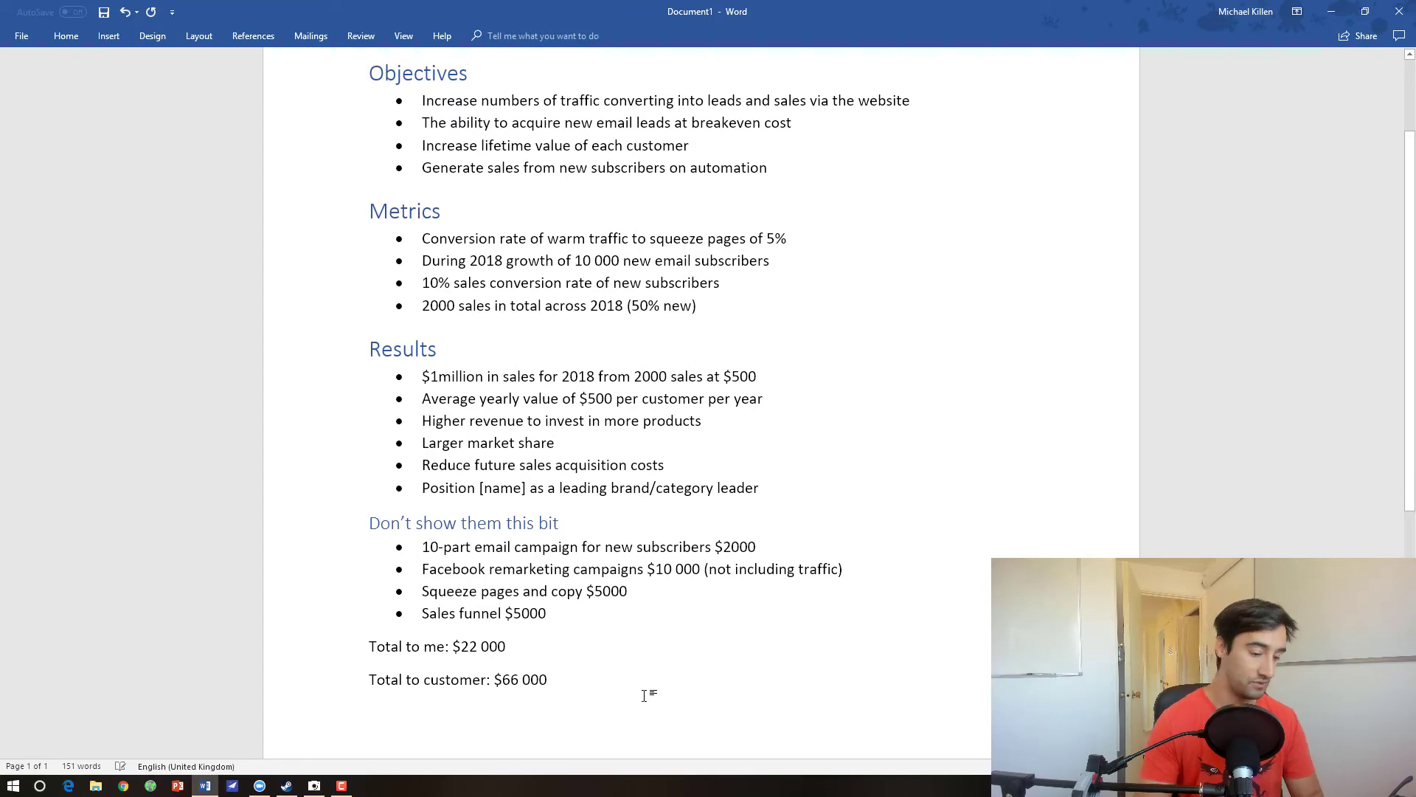
key("Return")
key("Return")
type("$1m")
key("Return")
key("Up")
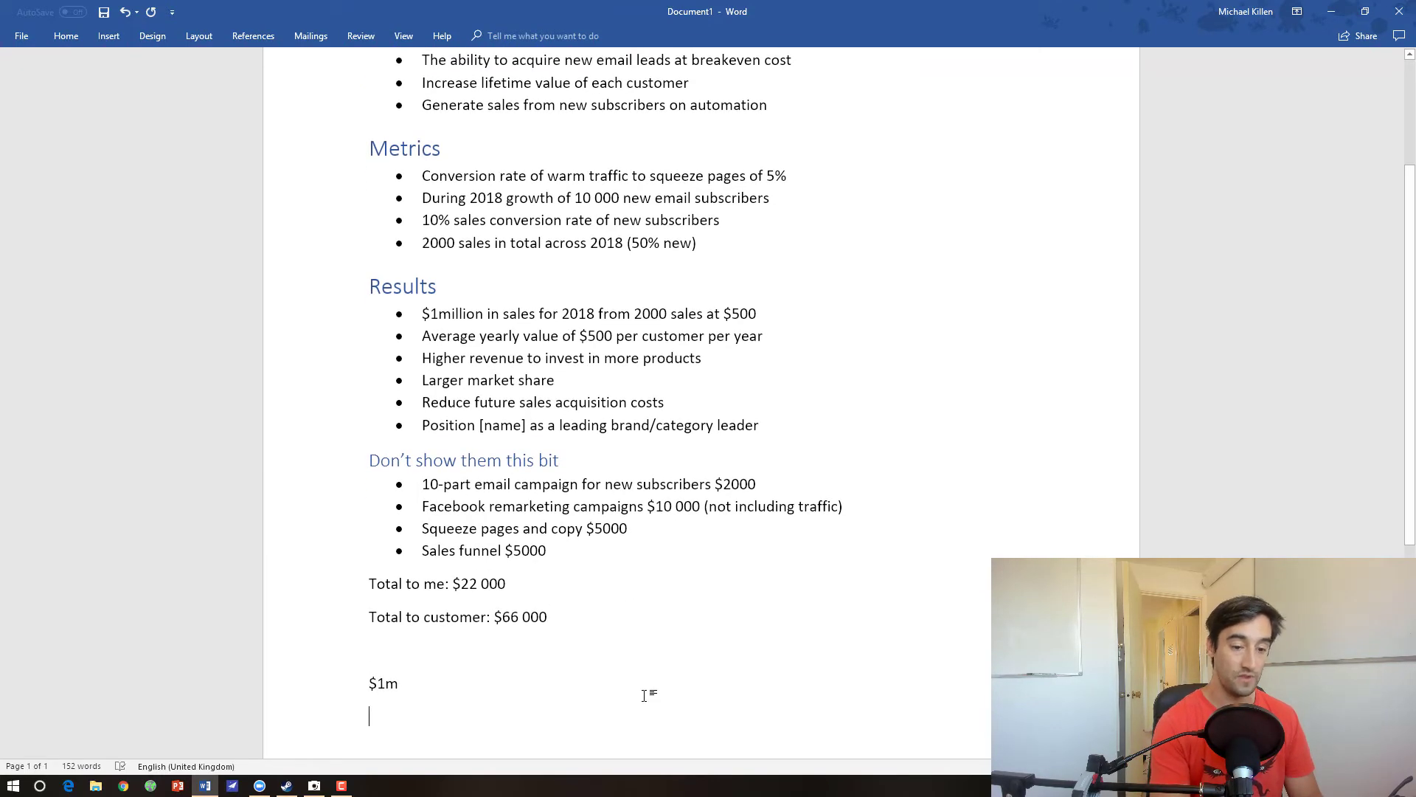
type("$500 000")
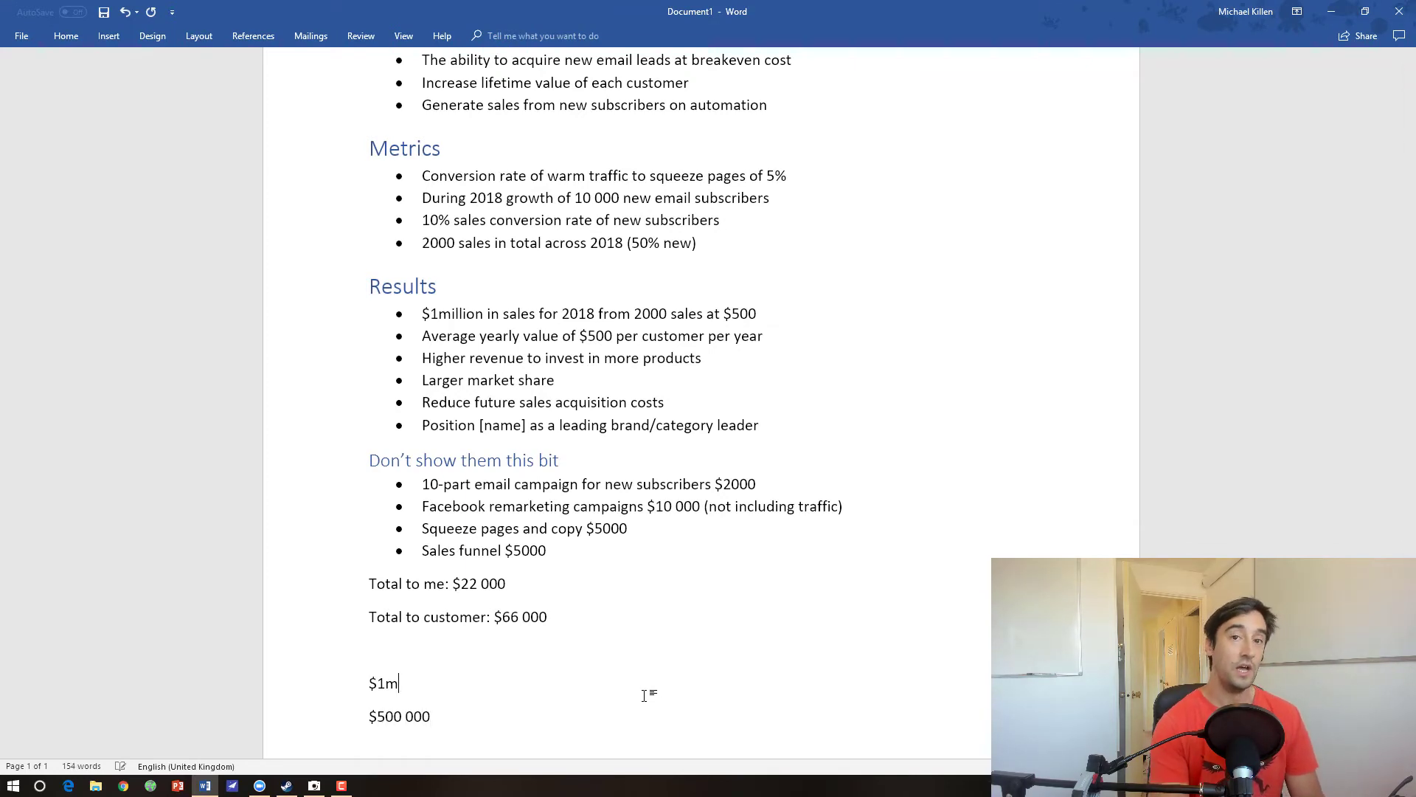
key("Return")
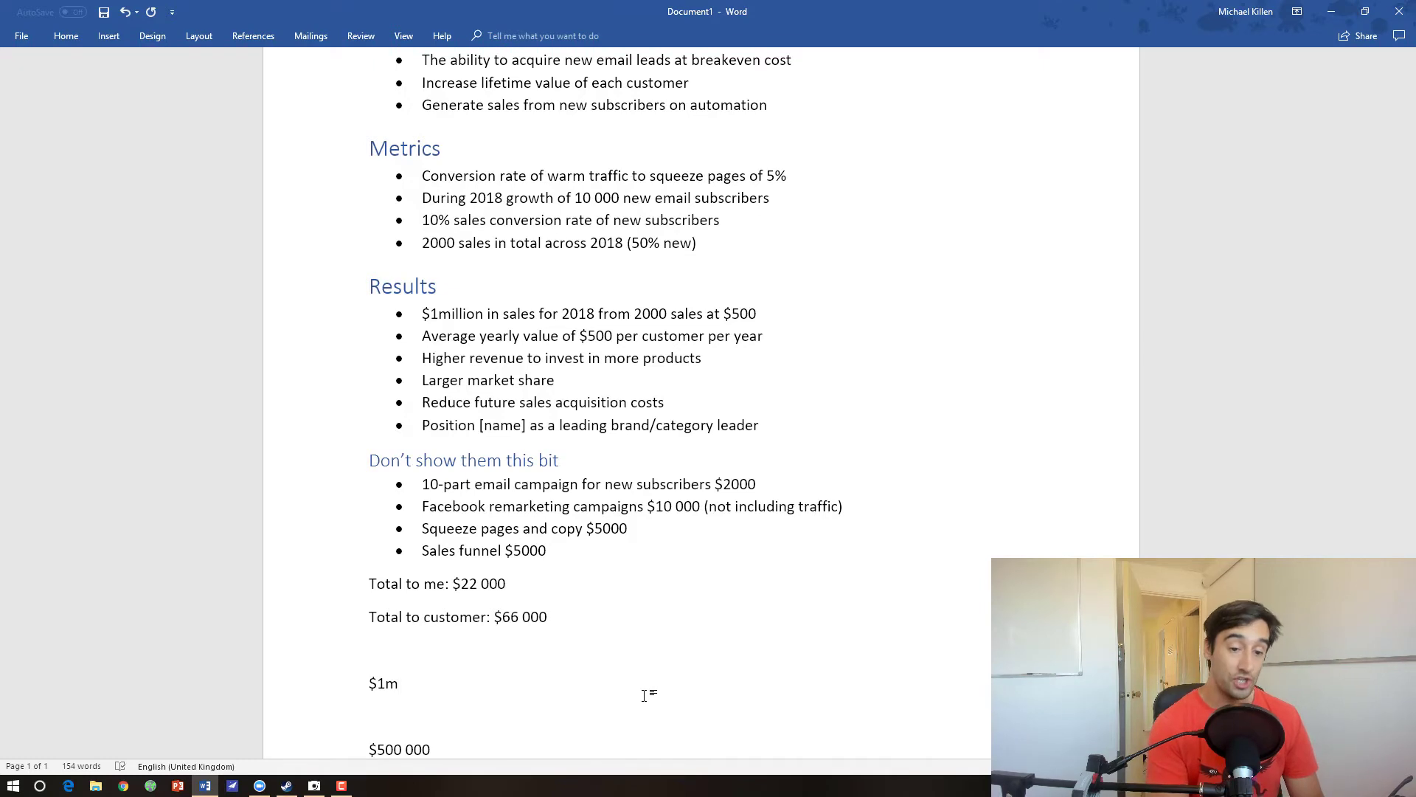
key("BackSpace")
scroll(610, 648, "down", 1)
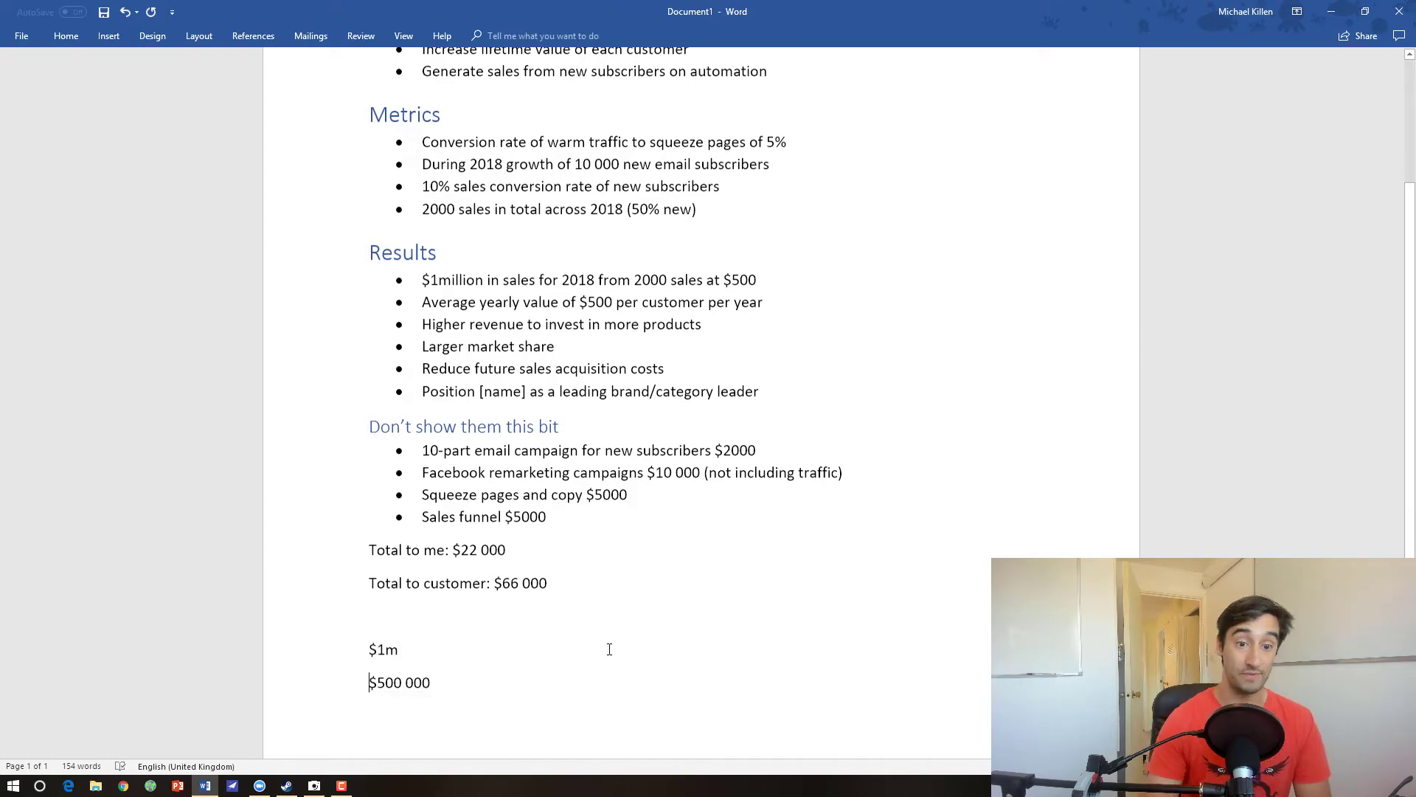
scroll(642, 689, "down", 1)
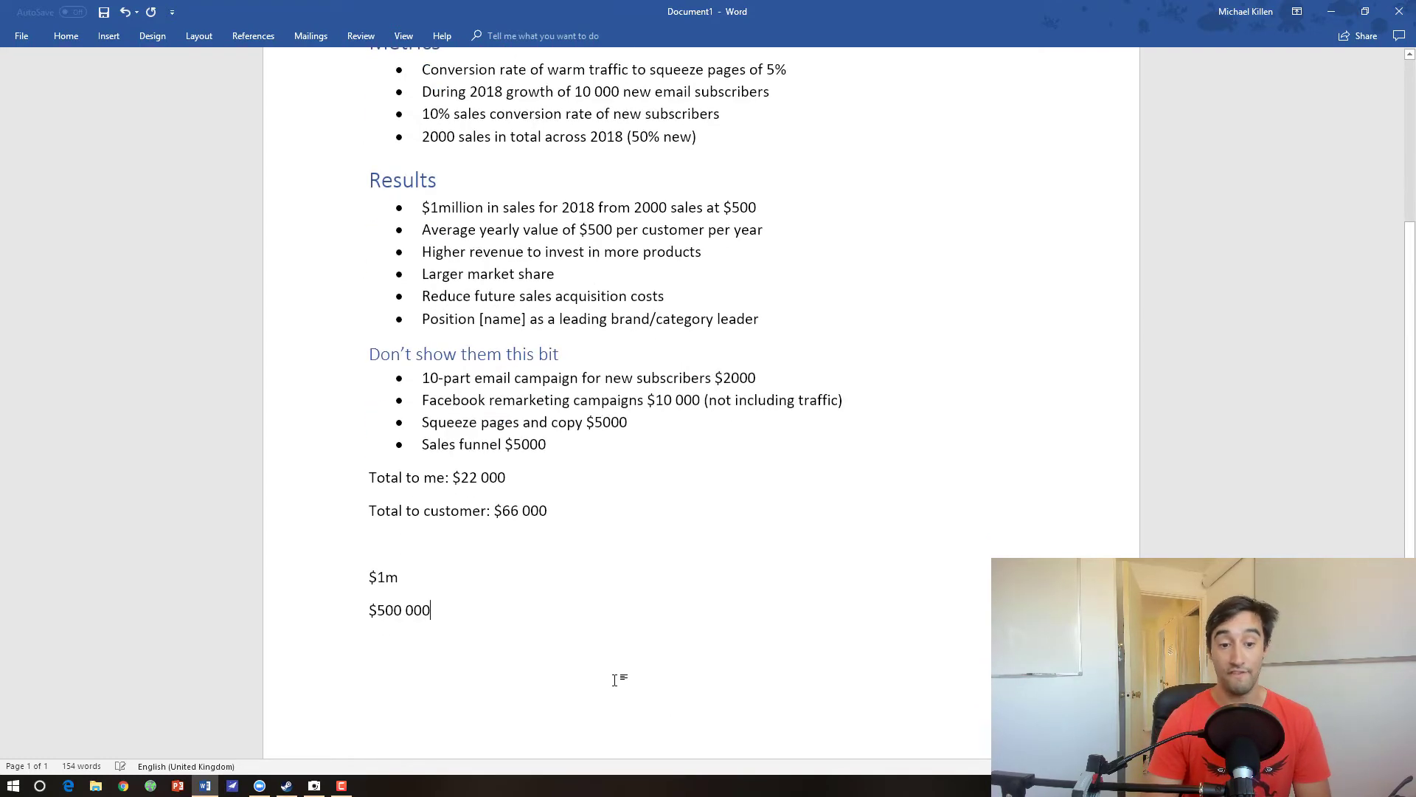
scroll(615, 679, "up", 1)
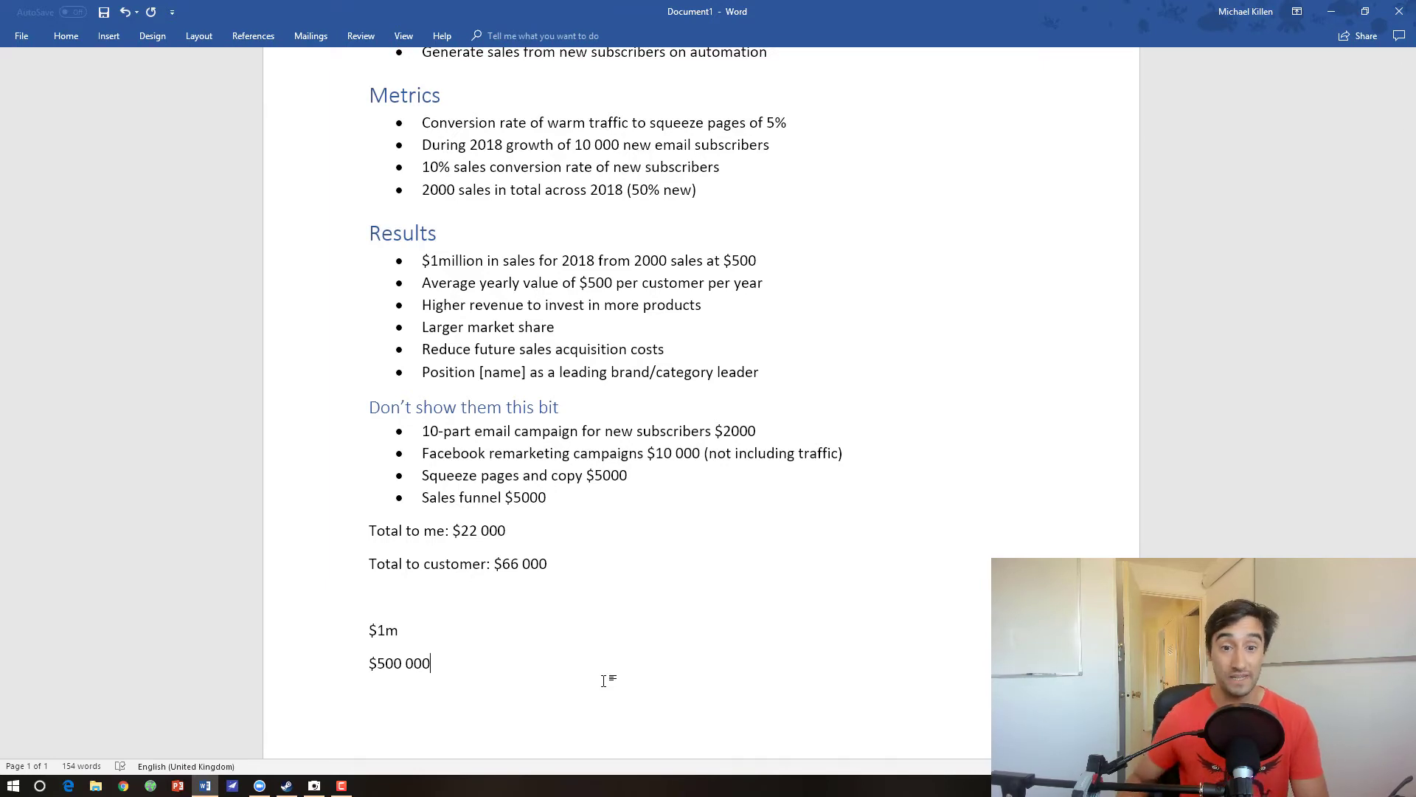
left_click_drag(838, 368, 608, 261)
left_click(608, 260)
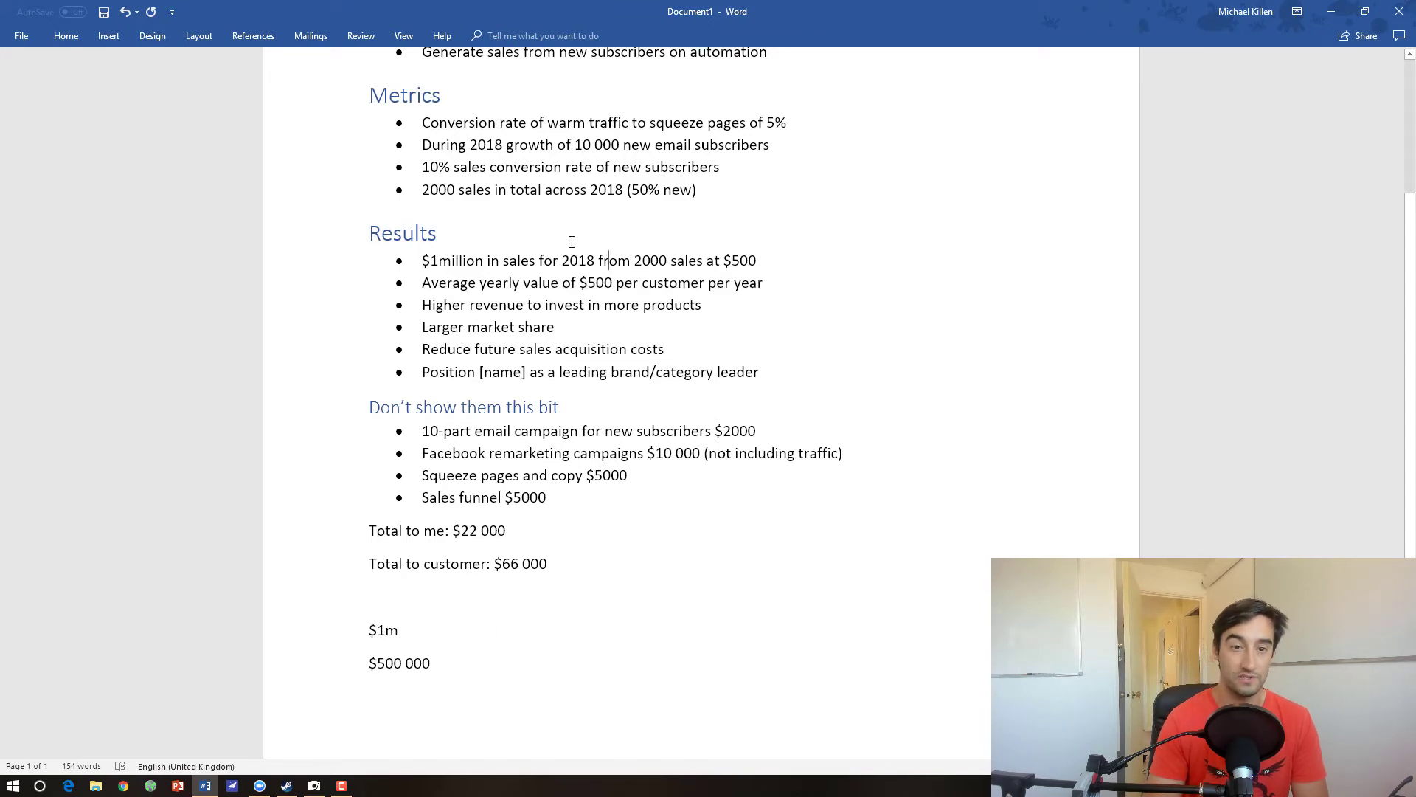
left_click_drag(564, 168, 600, 150)
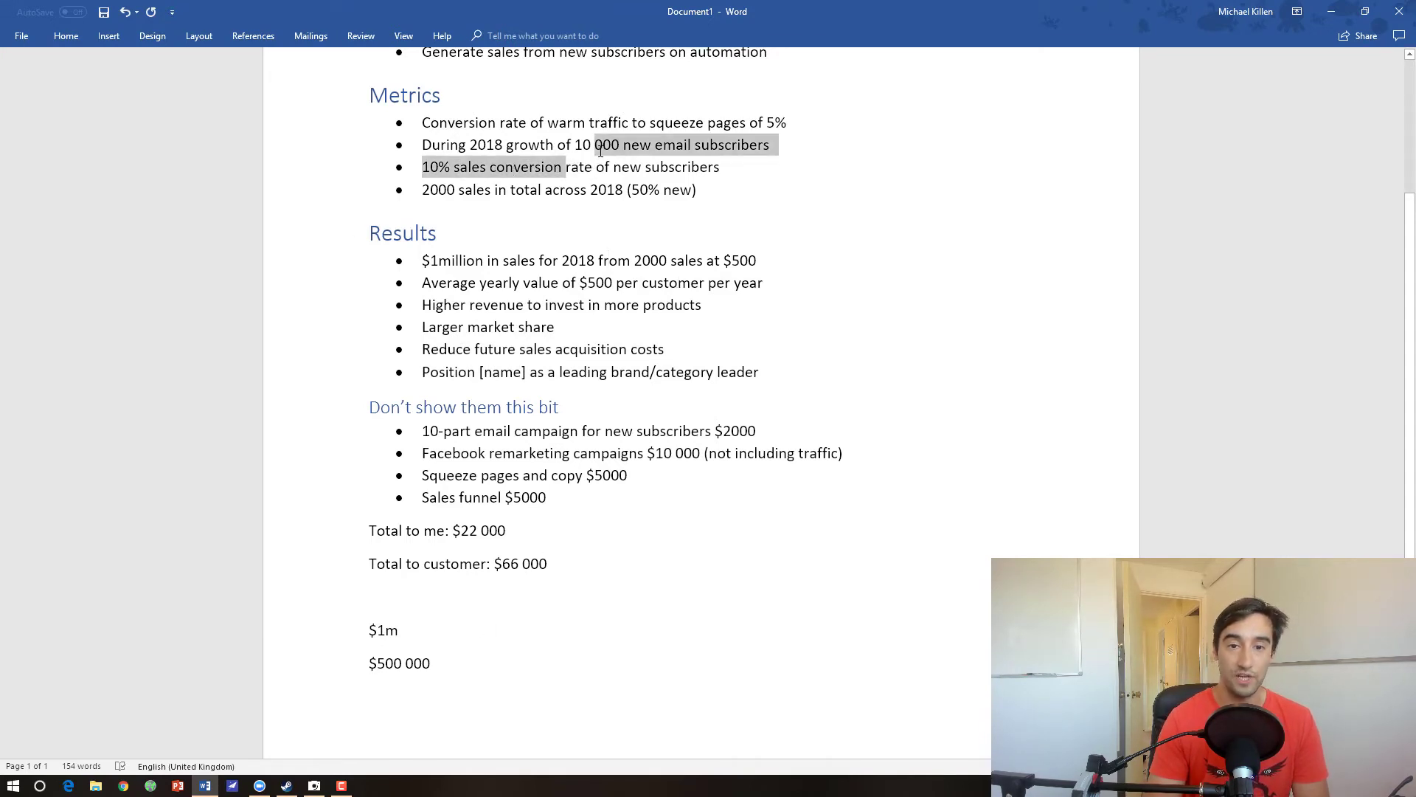
left_click(632, 189)
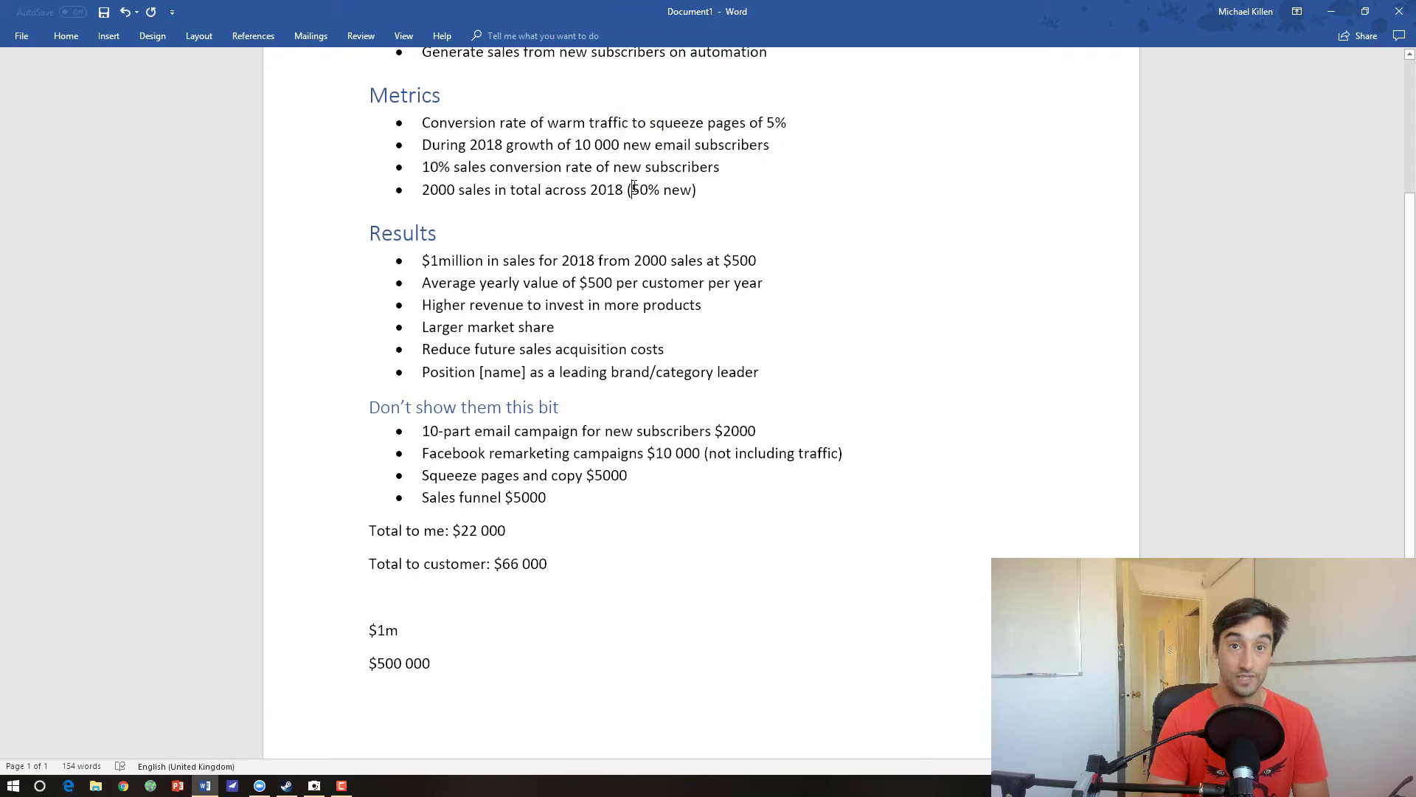
double_click(752, 261)
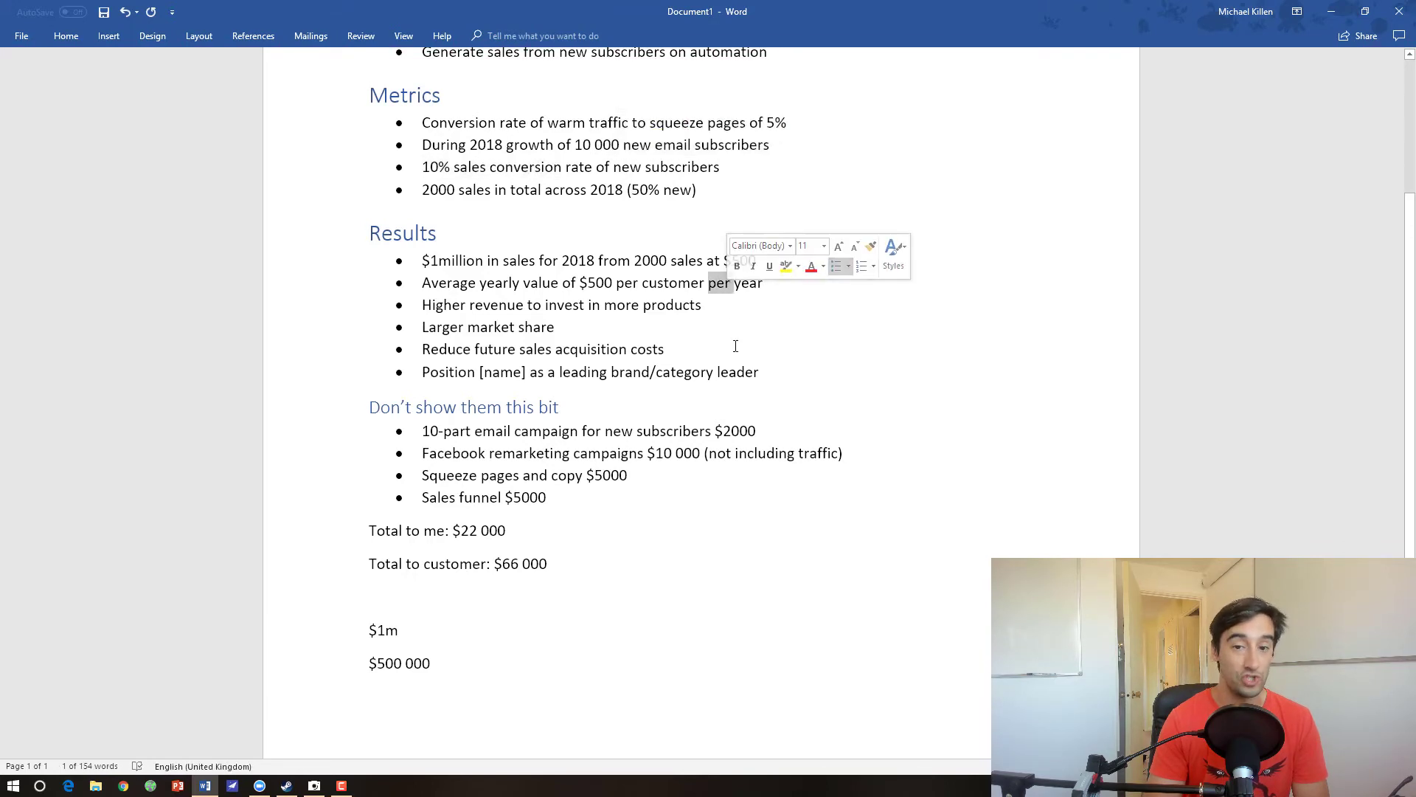
left_click(743, 374)
left_click_drag(508, 665, 369, 623)
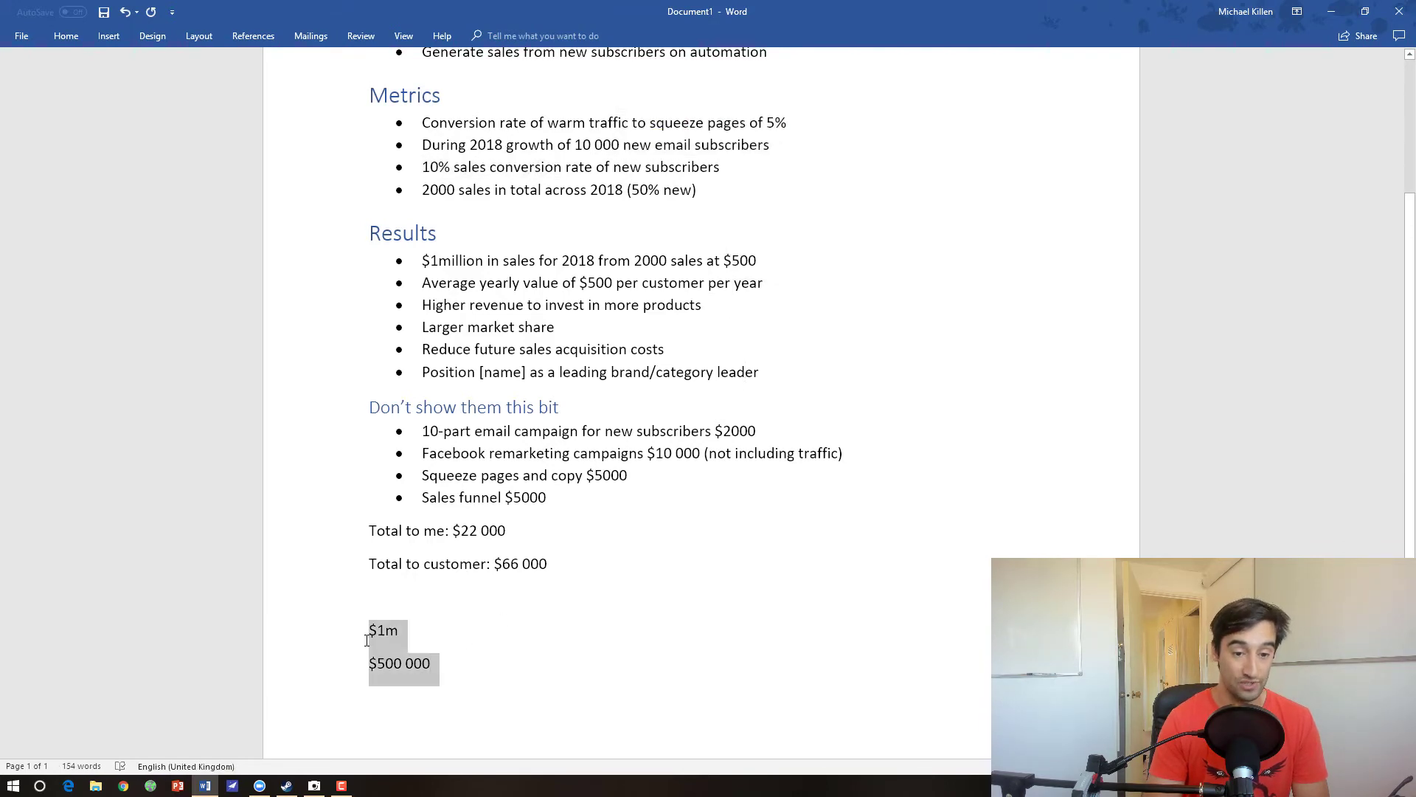
left_click(517, 655)
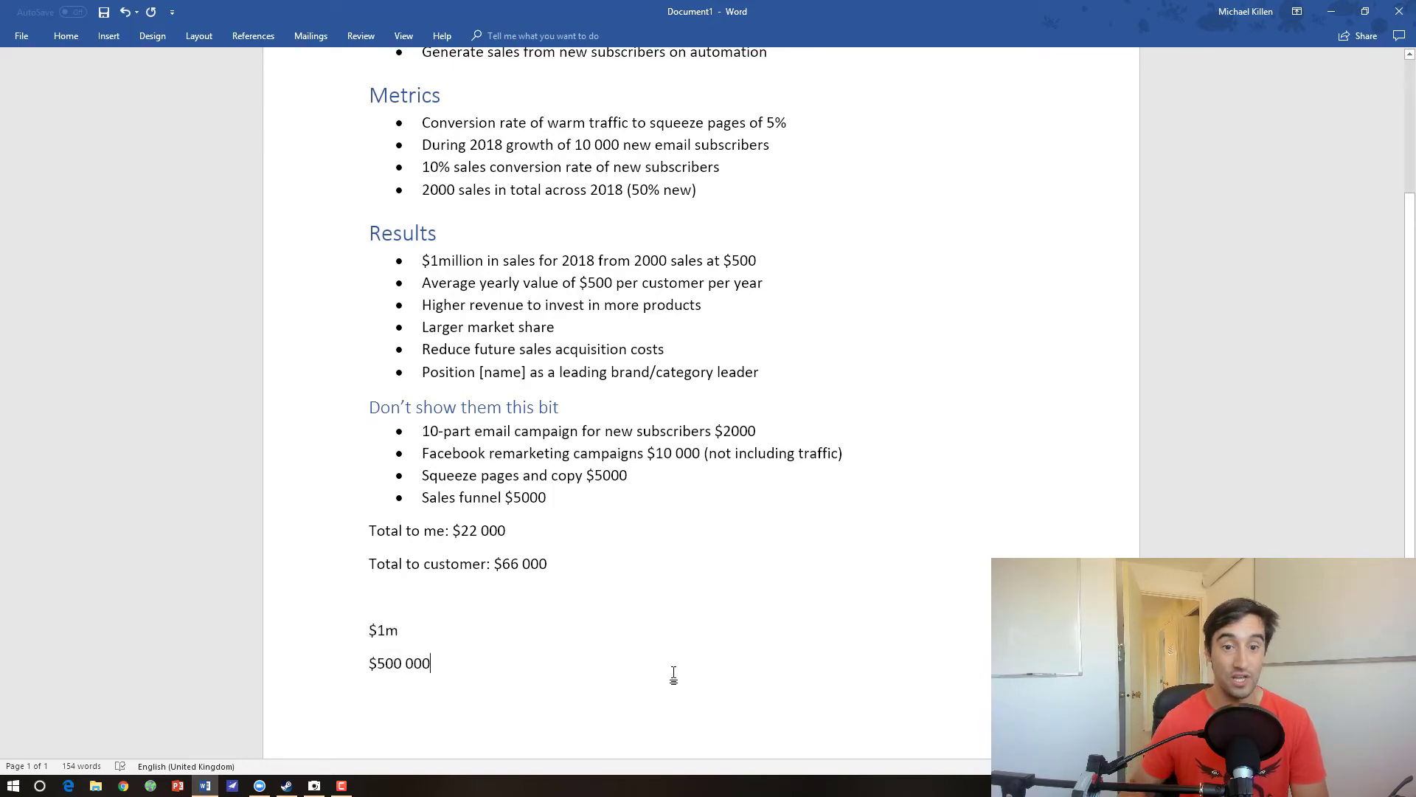
scroll(714, 588, "up", 3)
scroll(712, 584, "down", 1)
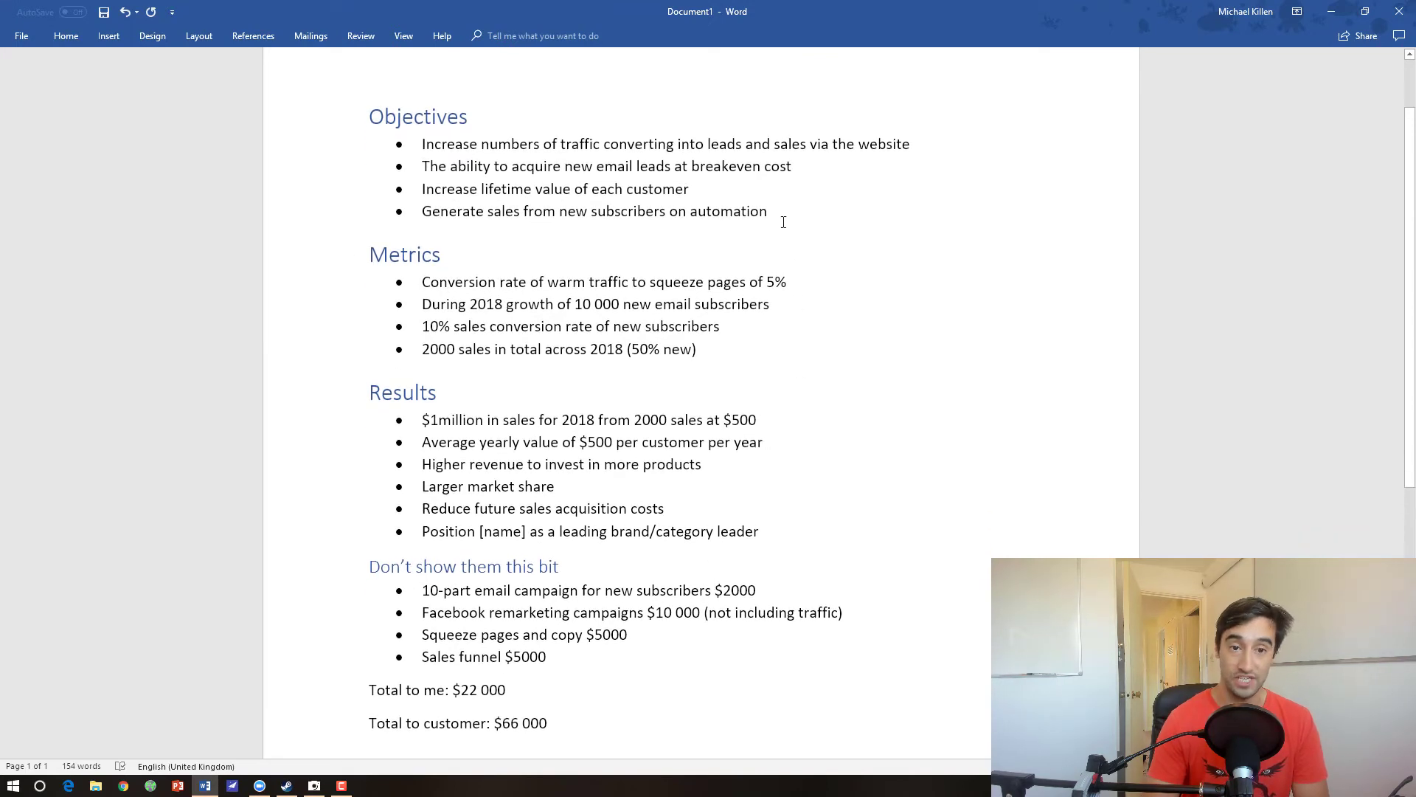
left_click_drag(781, 218, 413, 144)
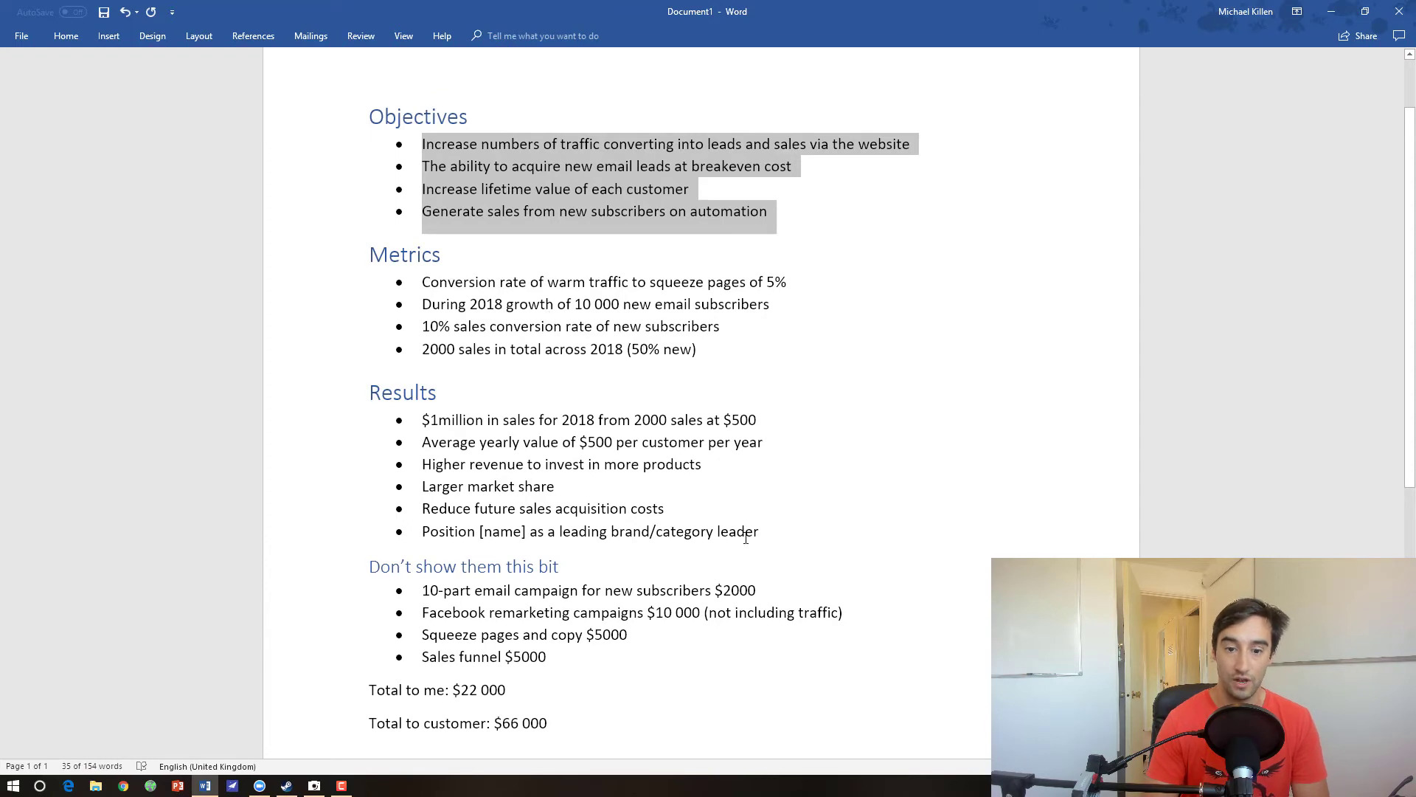
left_click_drag(767, 543, 403, 420)
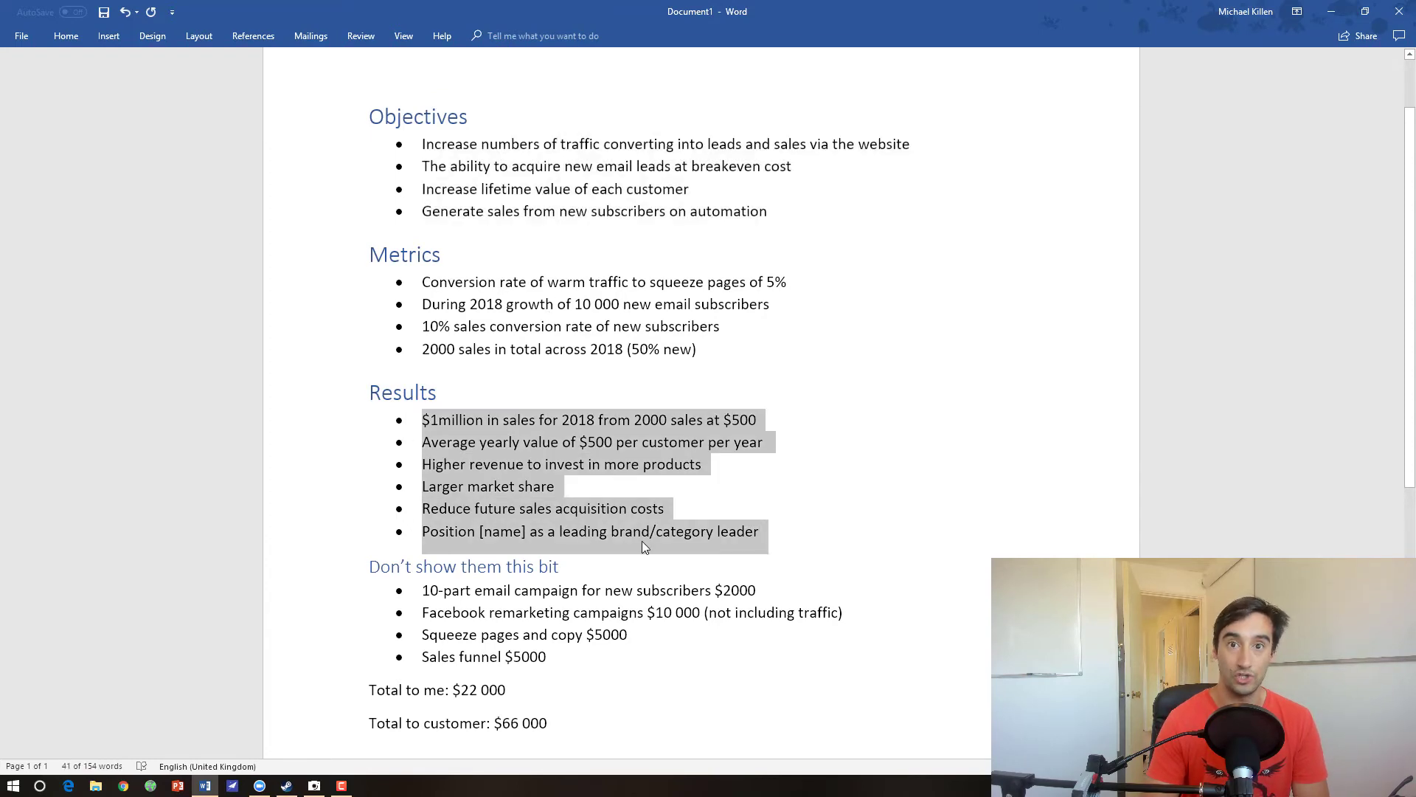
scroll(626, 542, "down", 2)
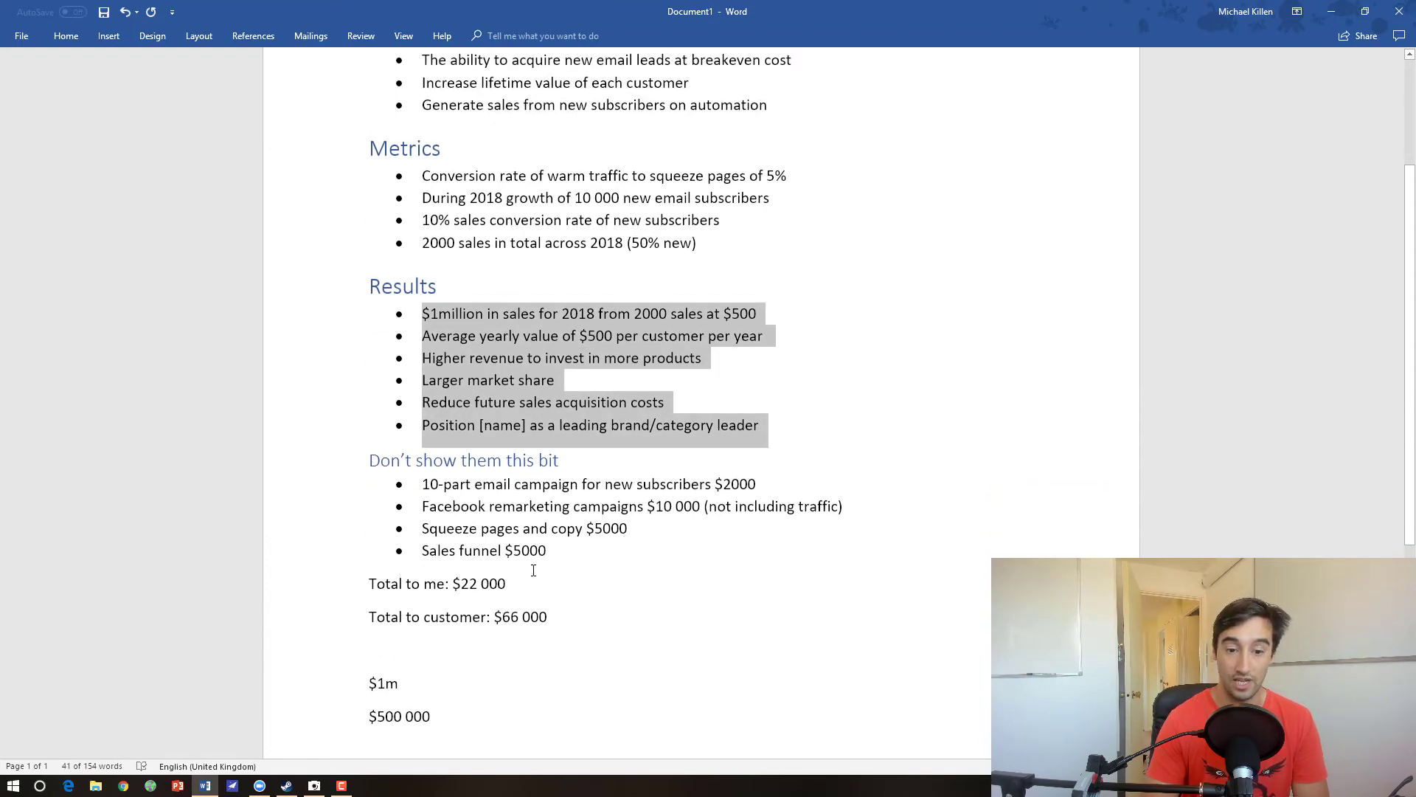
left_click_drag(533, 572, 180, 503)
left_click(446, 588)
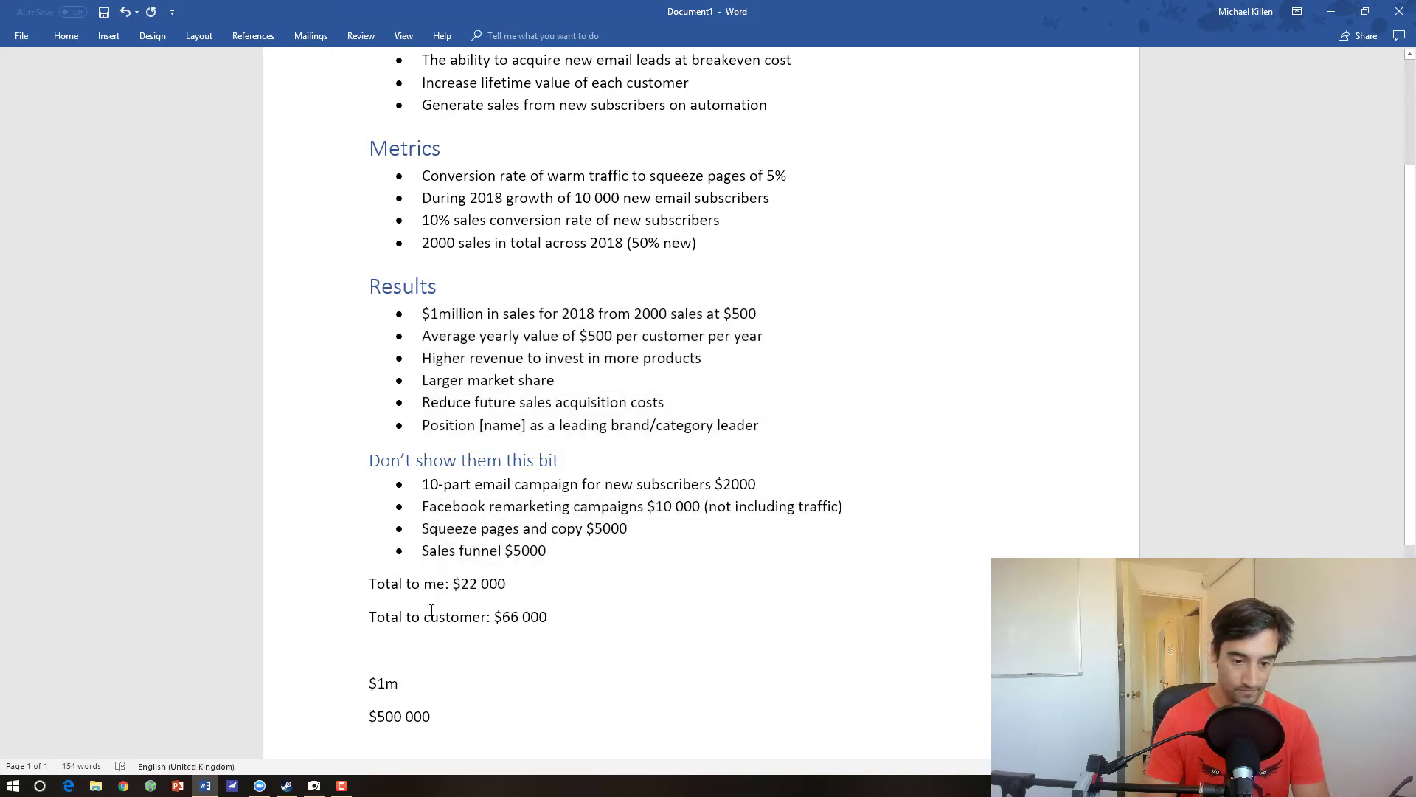
Cut 'to customer:' from the total and delete the internal cost block and $1m/$500 000 lines
left_click_drag(407, 617, 319, 484)
key("BackSpace")
key("BackSpace")
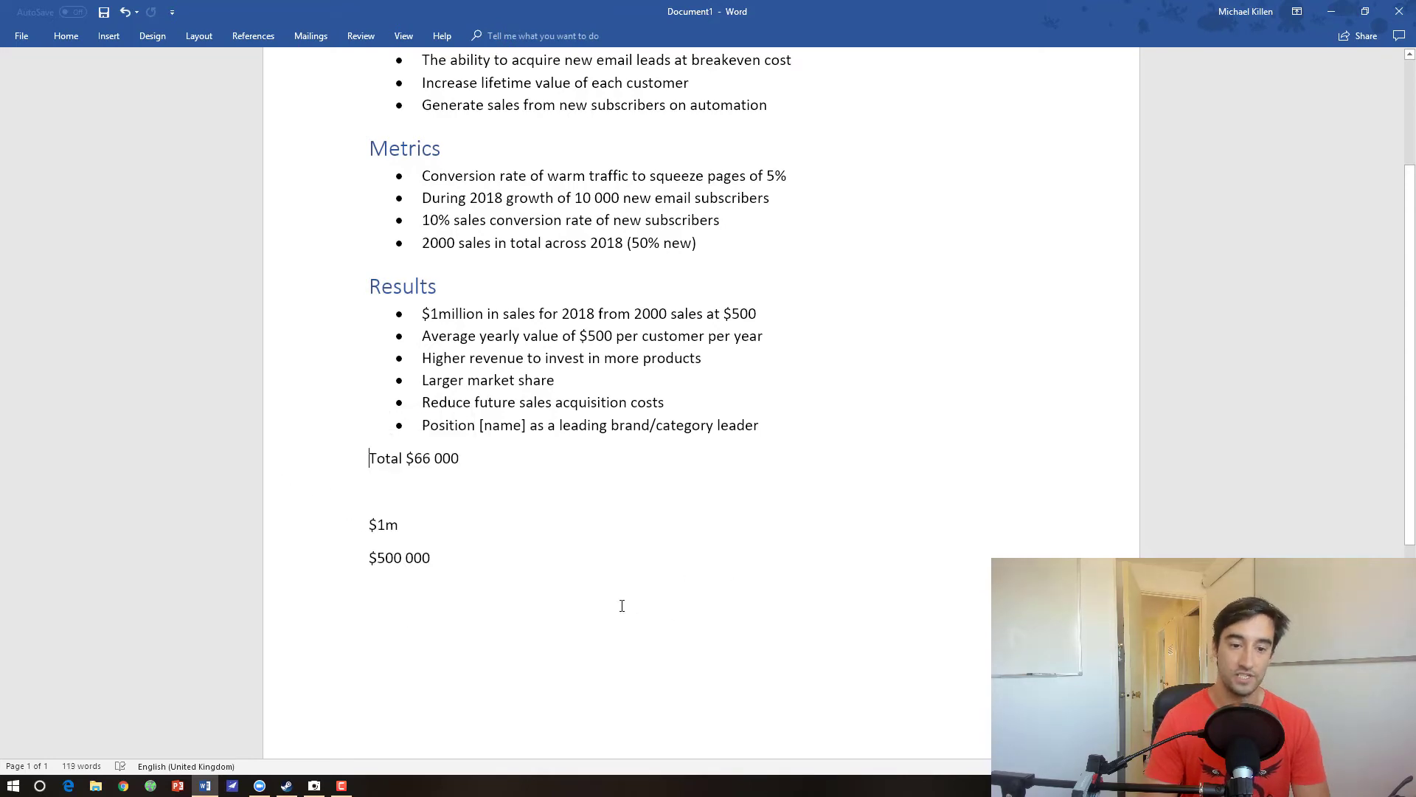
left_click_drag(580, 587, 281, 499)
key("BackSpace")
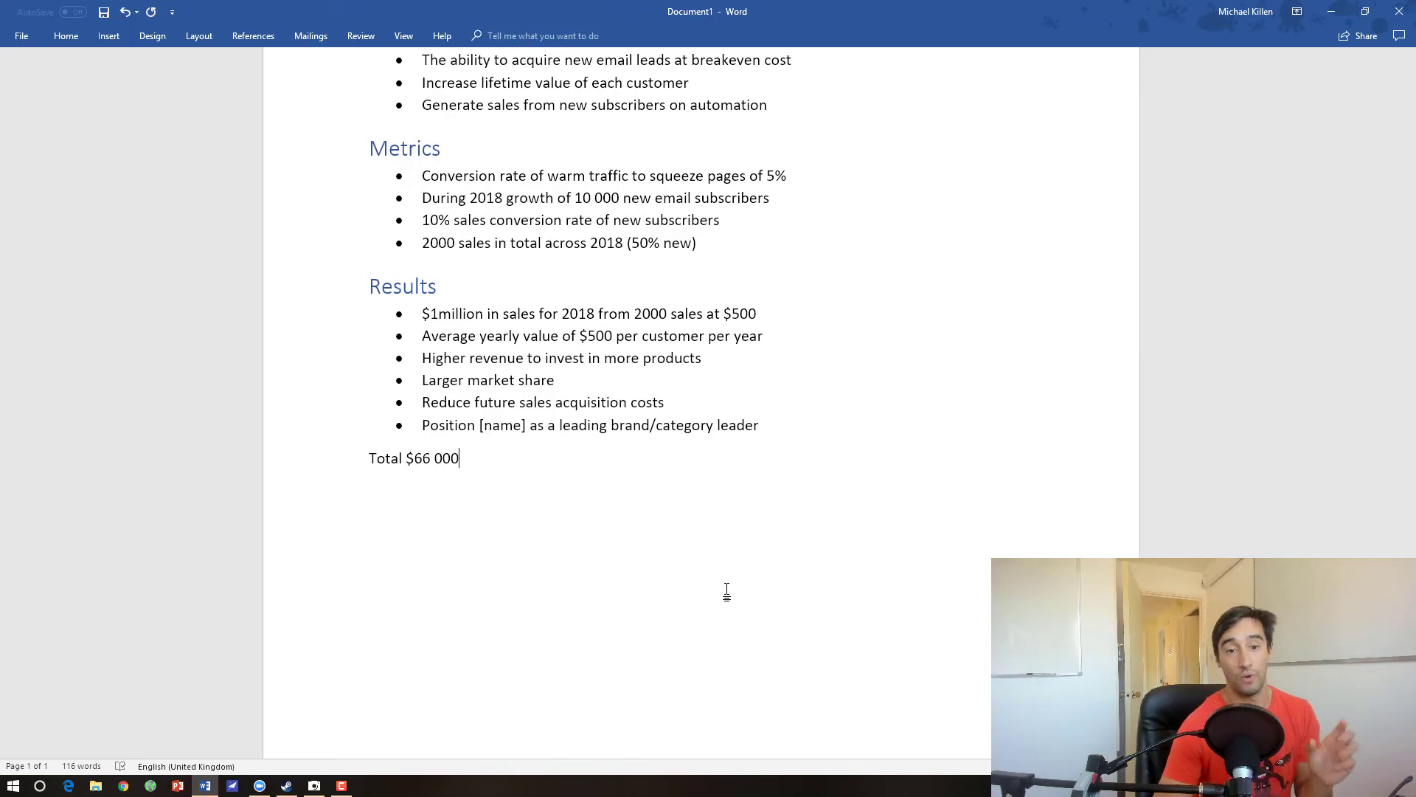
scroll(729, 588, "up", 3)
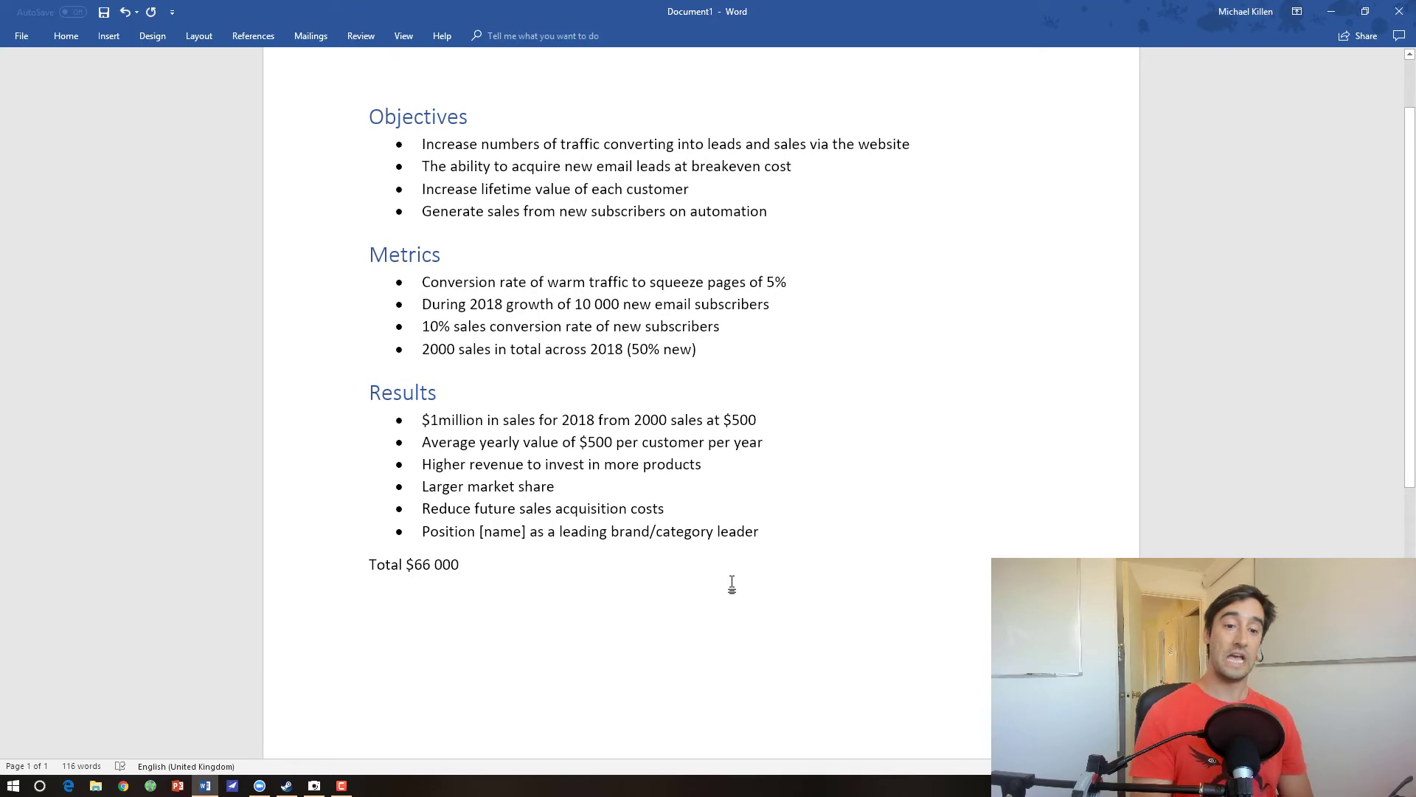
left_click(795, 531)
left_click_drag(767, 532, 430, 420)
left_click(443, 438)
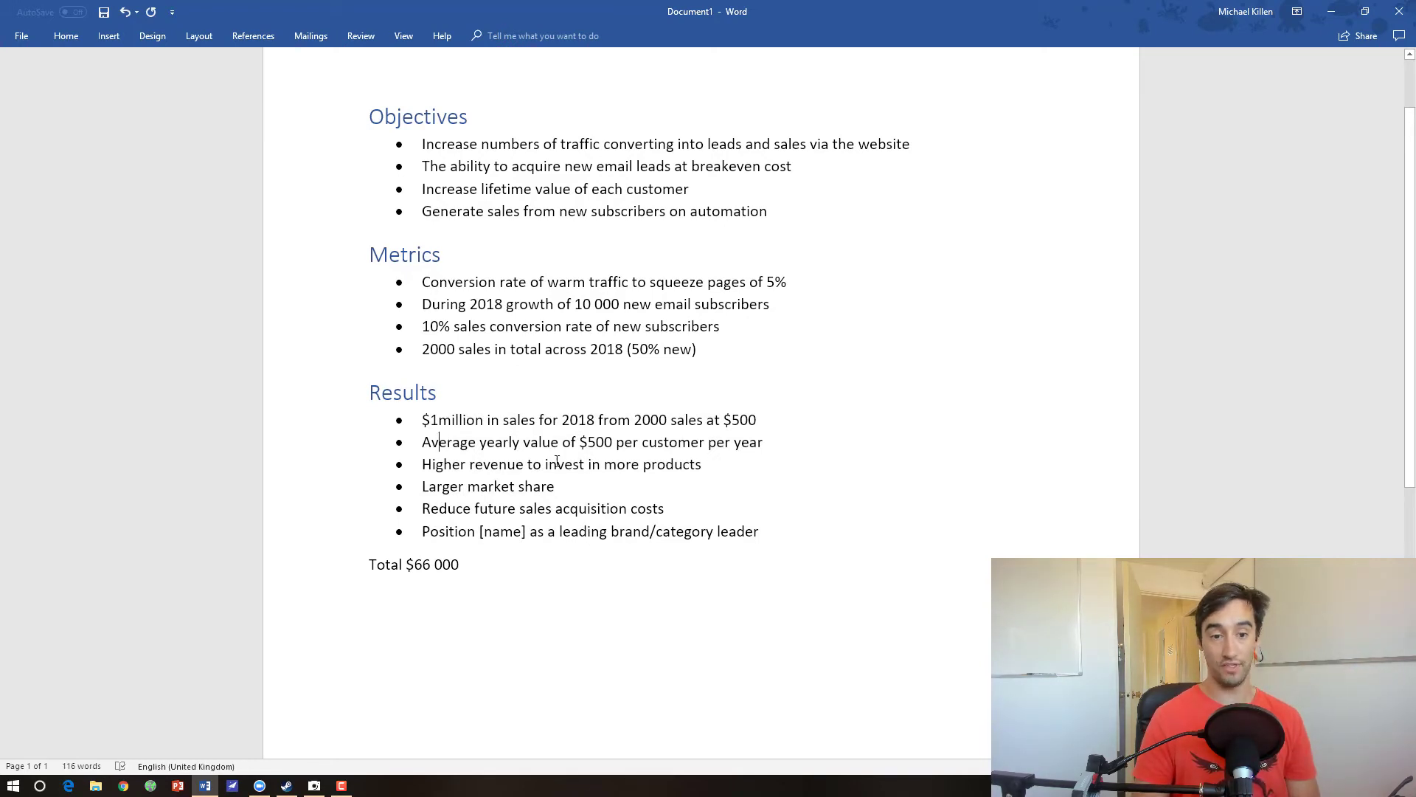
left_click_drag(806, 532, 324, 413)
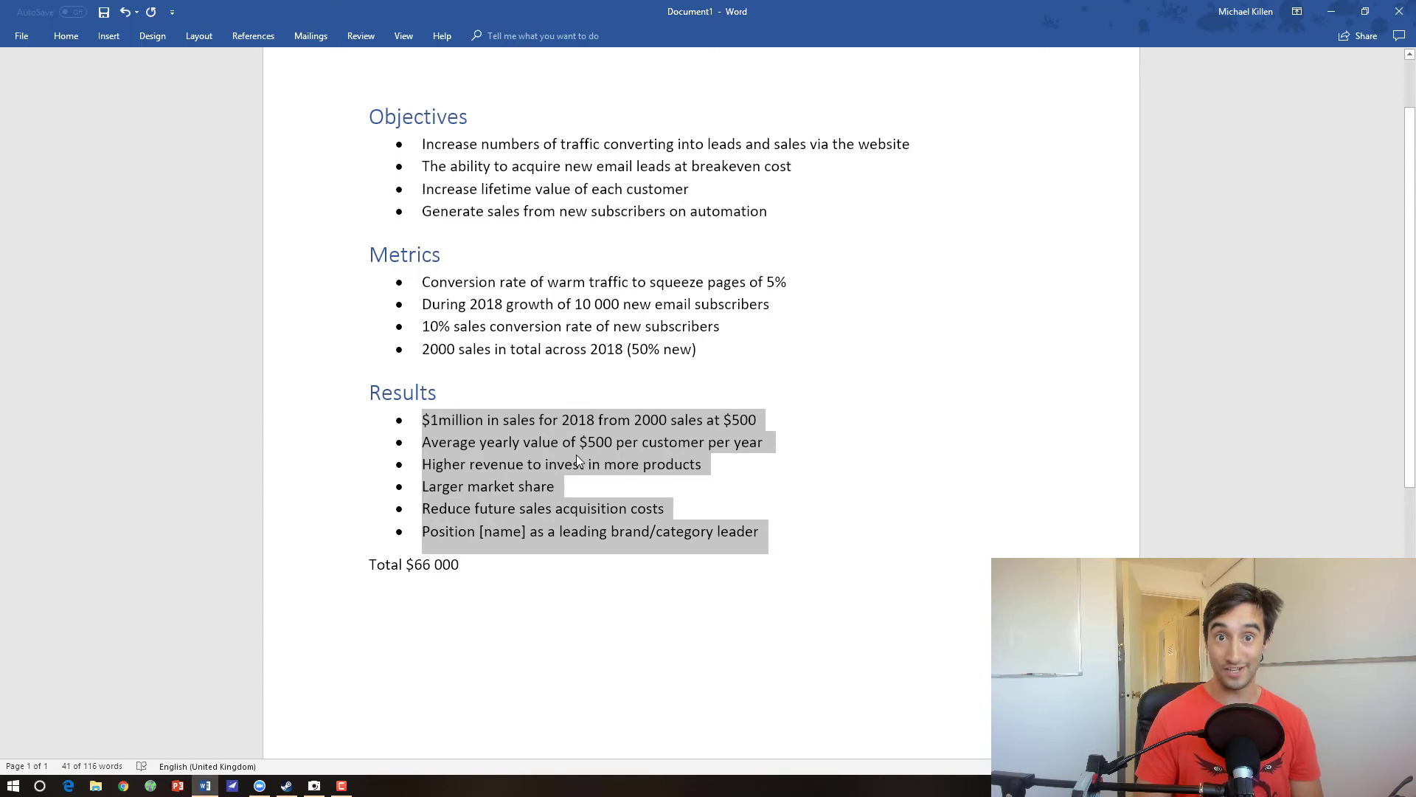
left_click(568, 577)
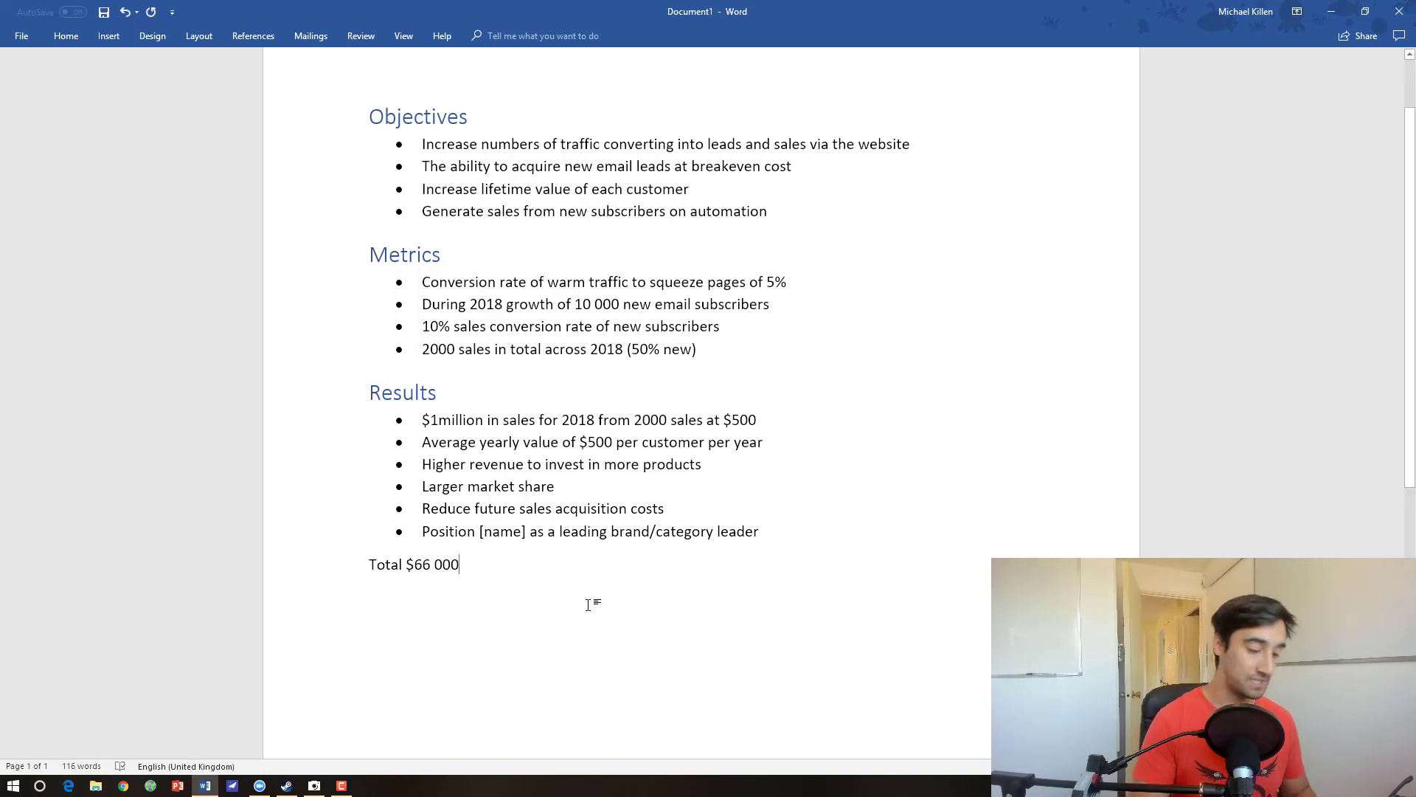
Insert a new line above 'Total $66 000' reading 'Investment'
key("Home")
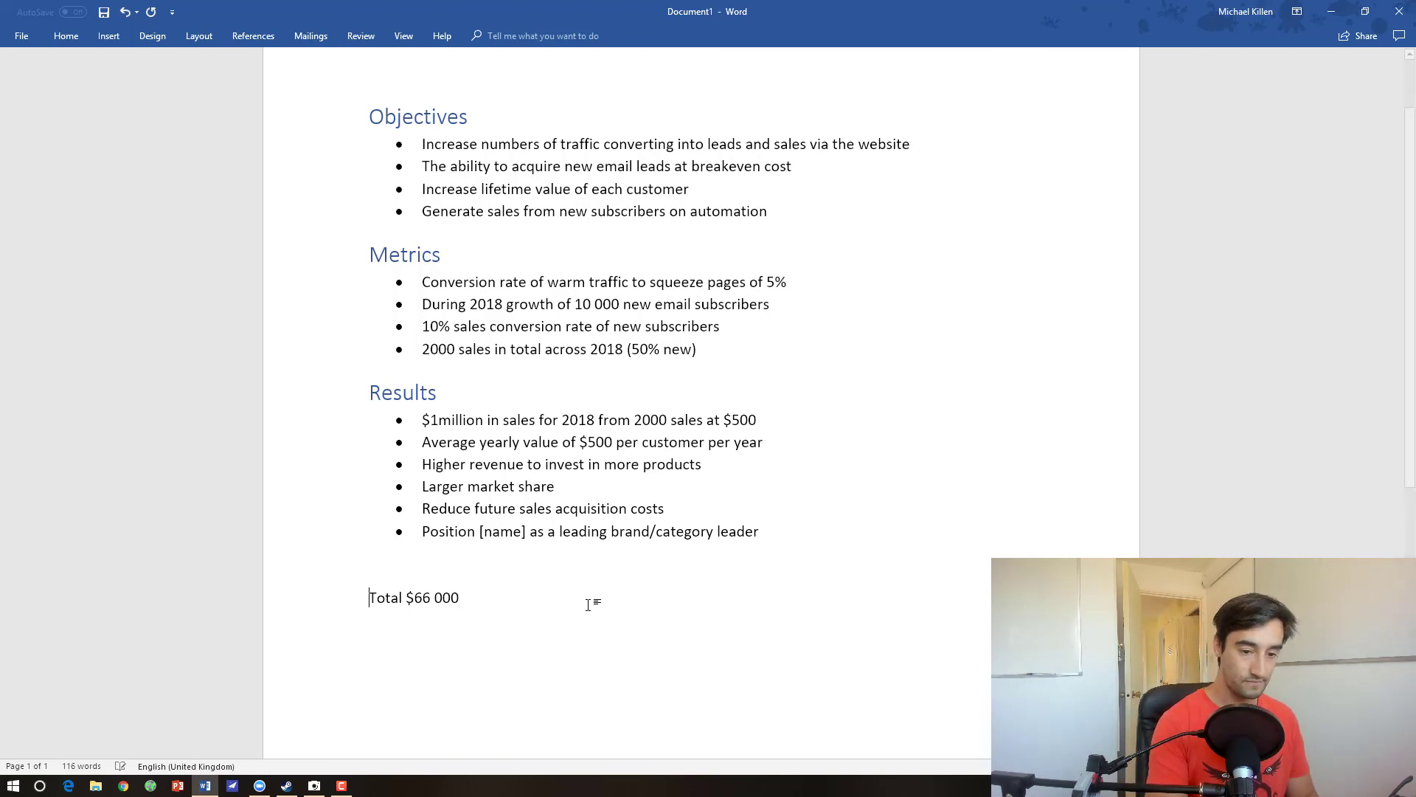
key("Return")
key("Up")
type("Investm")
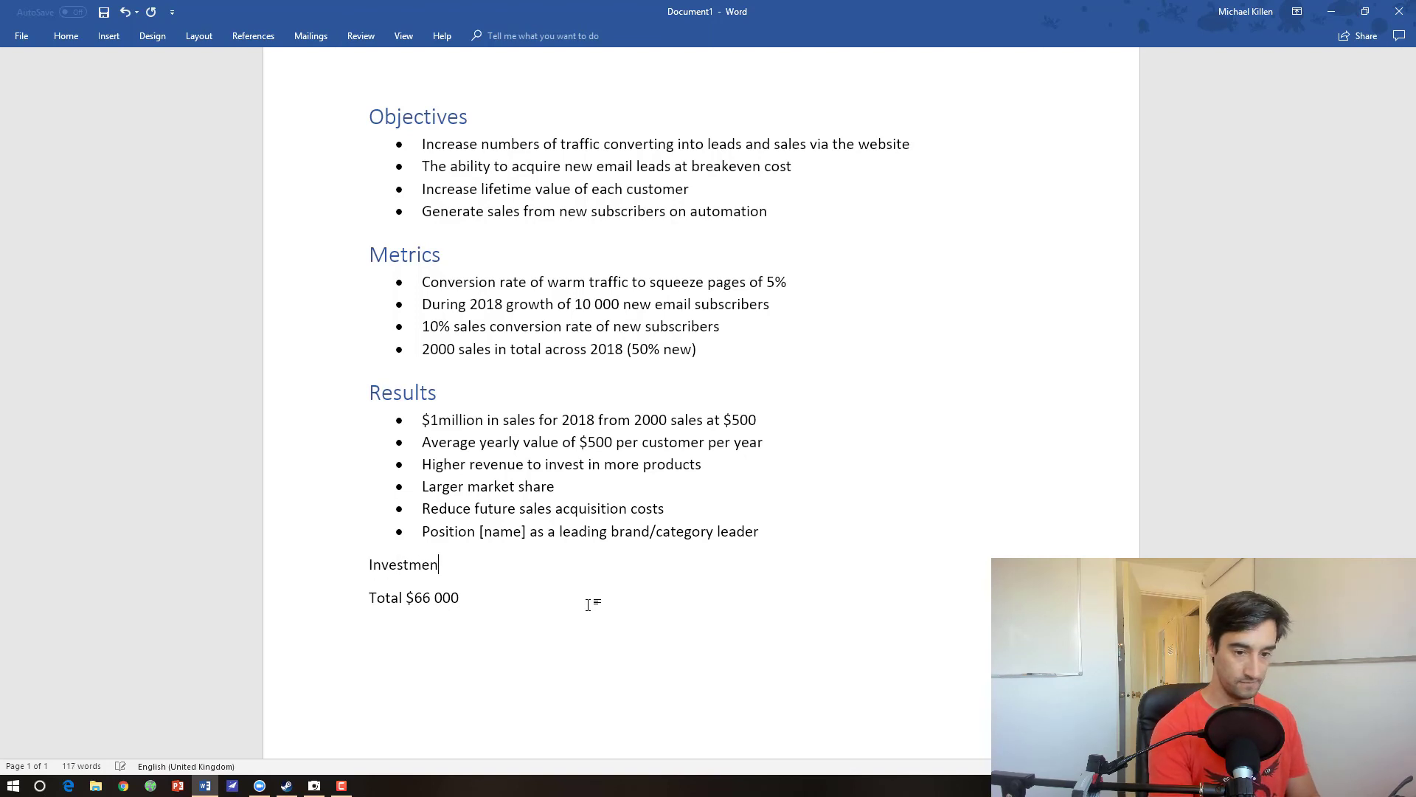
type("ent")
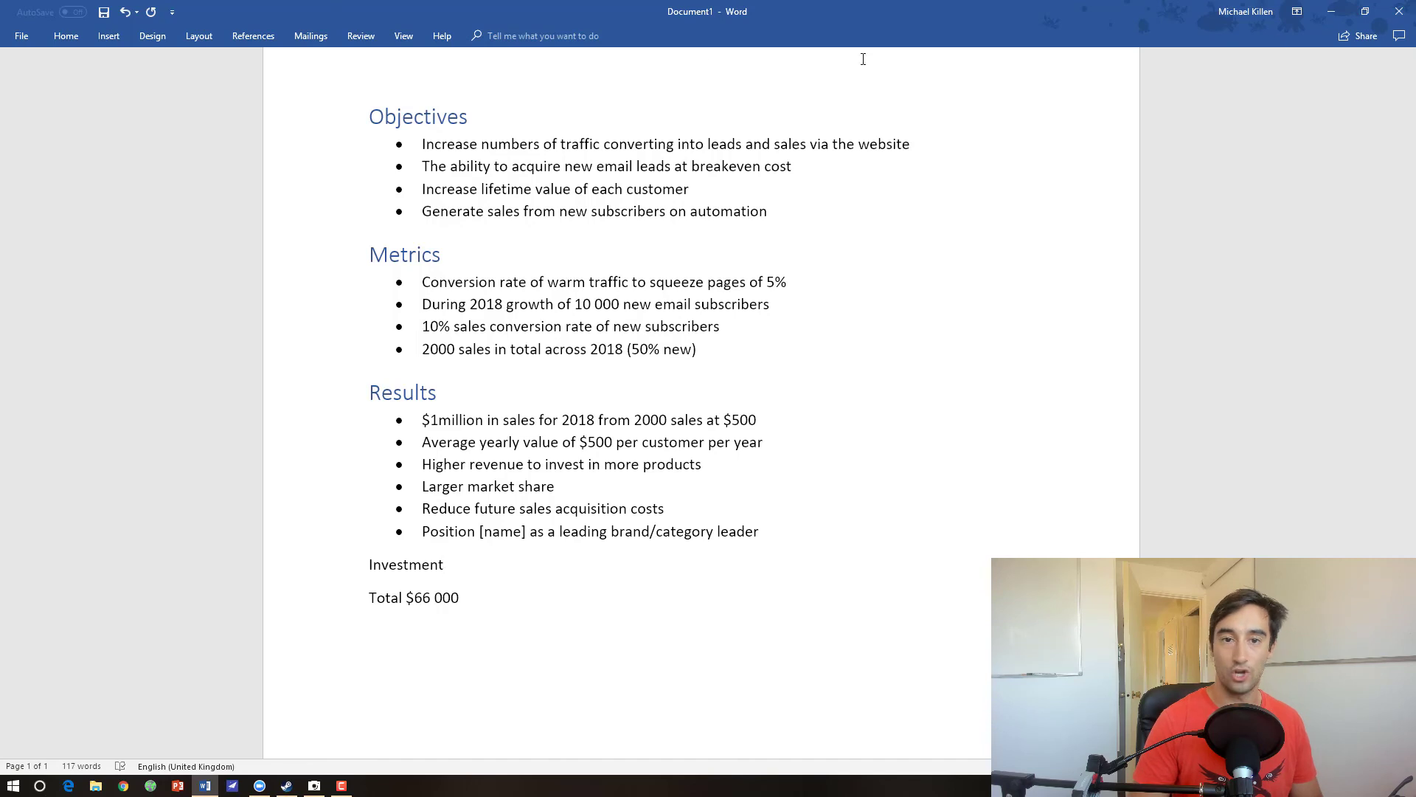
Format the Investment line with the Heading 1 style
left_click(155, 37)
left_click(66, 37)
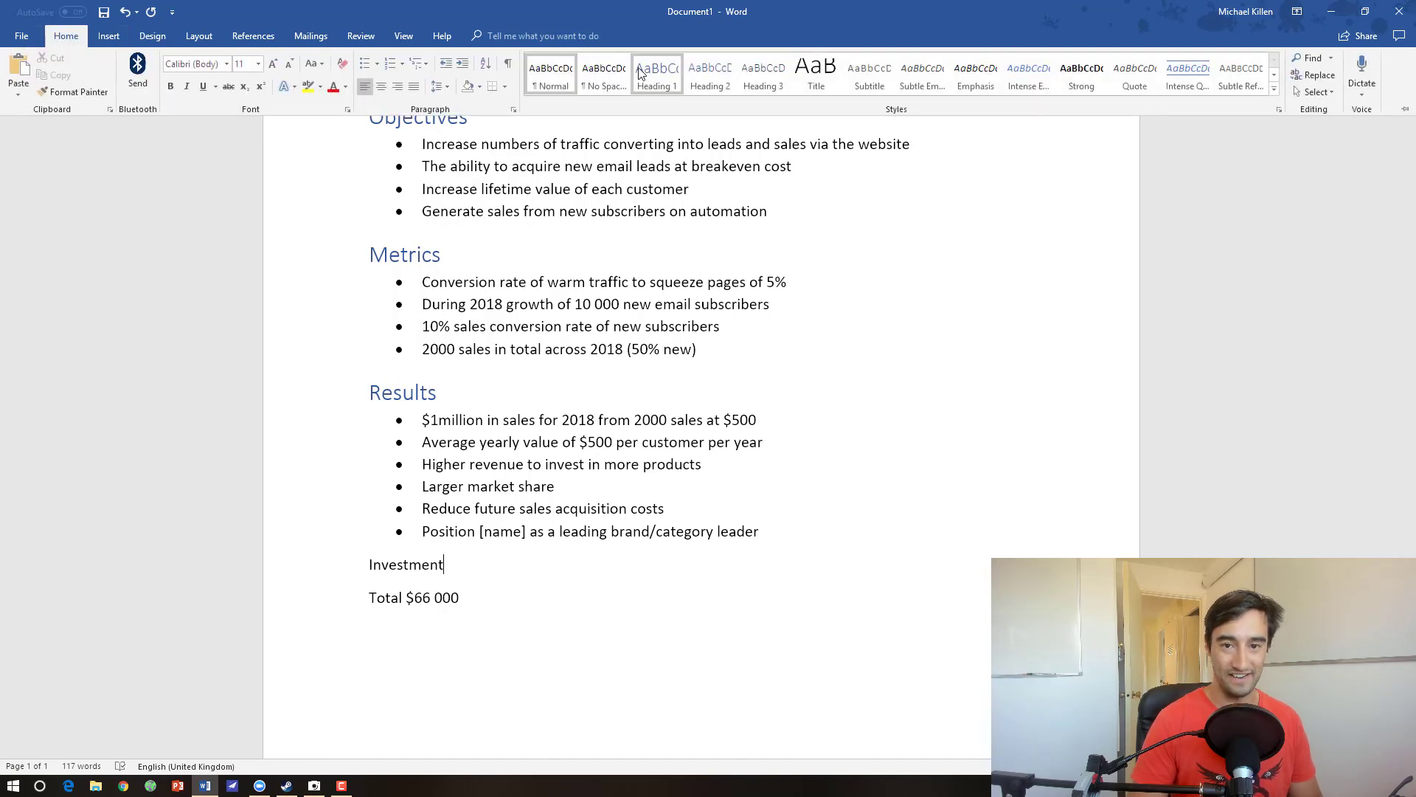
left_click(655, 76)
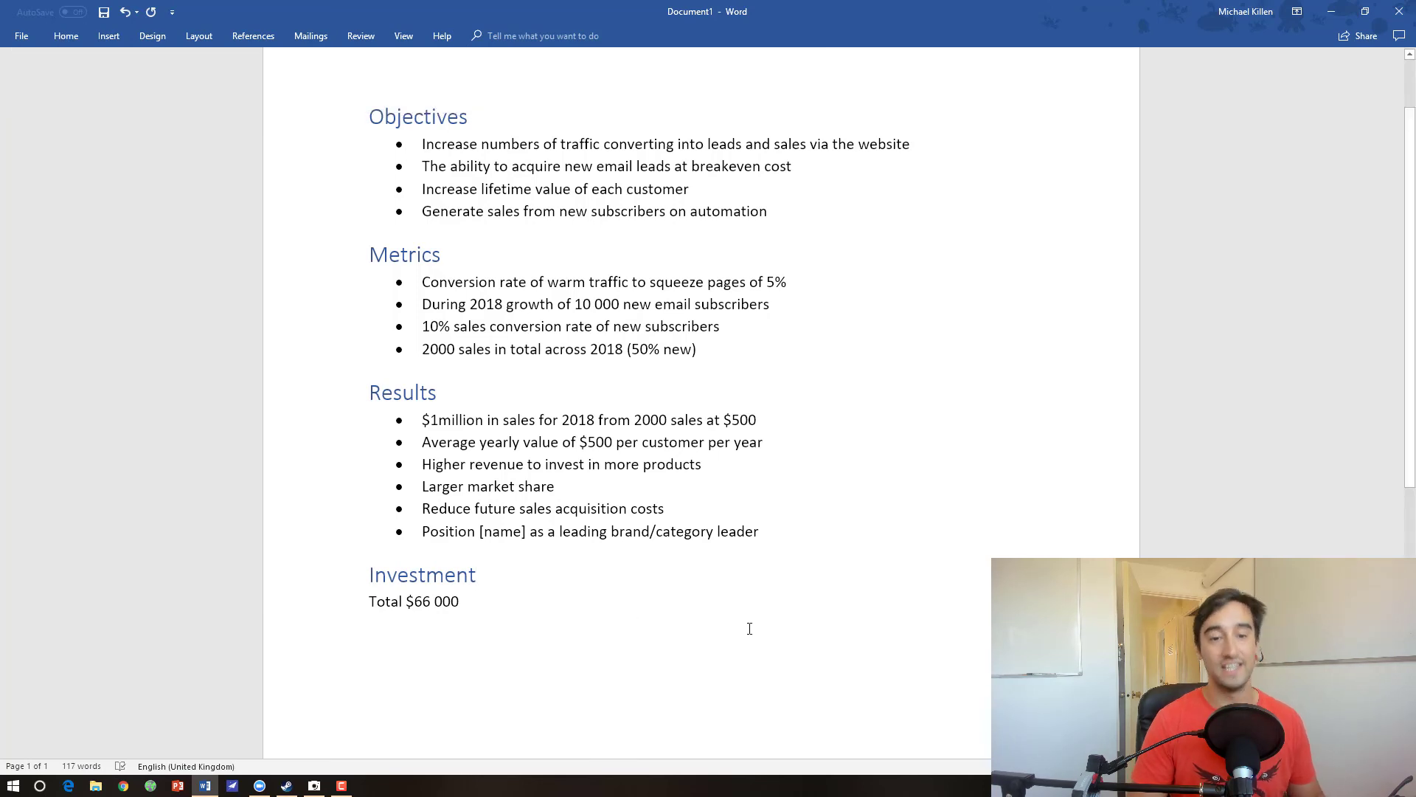